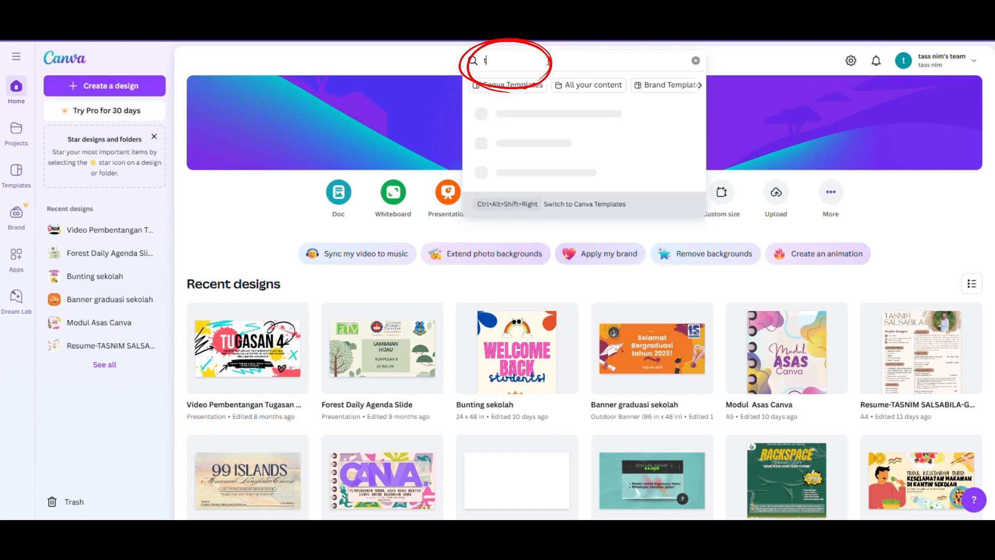
text(ime)
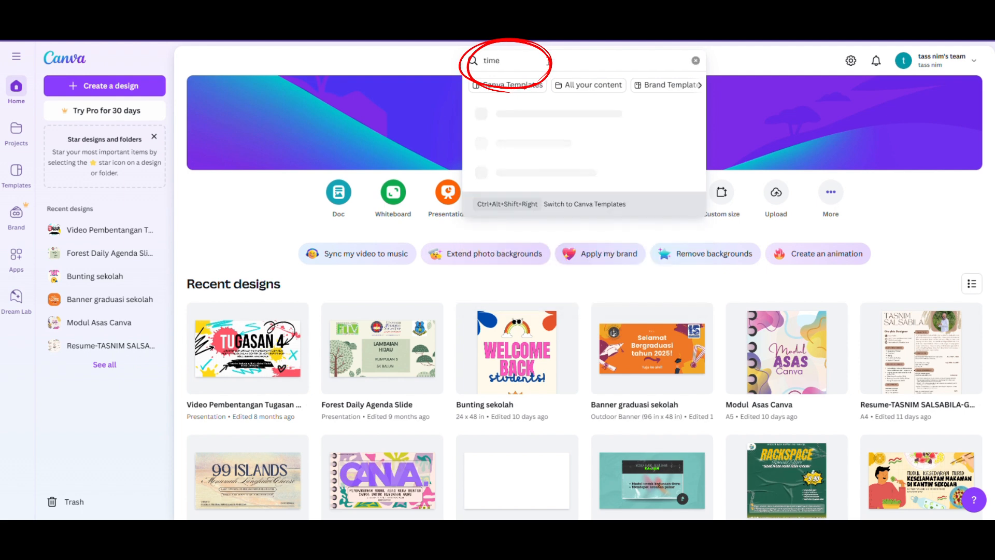
key(BackSpace)
key(BackSpace)
key(BackSpace)
key(BackSpace)
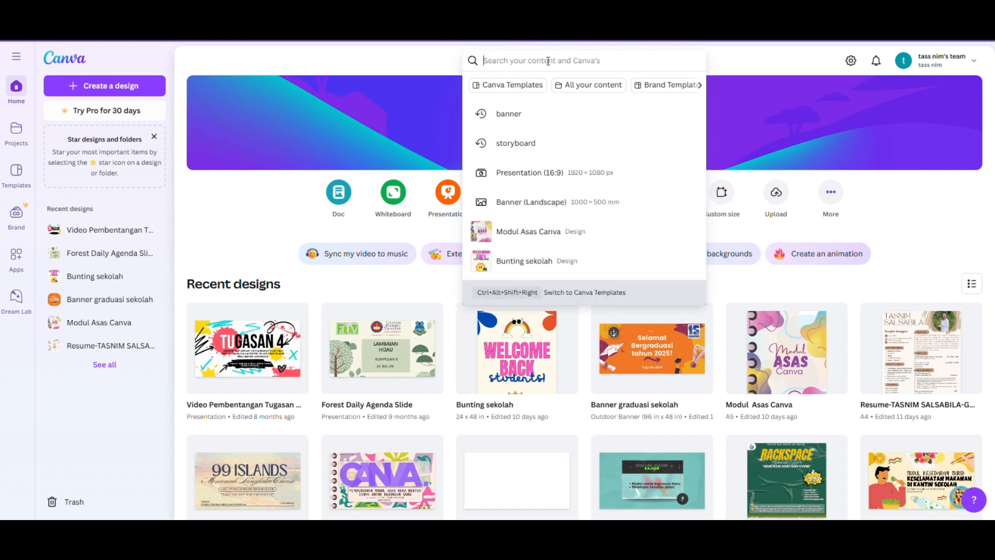
Search Canva's content for "jadual kelas".
text(jadual)
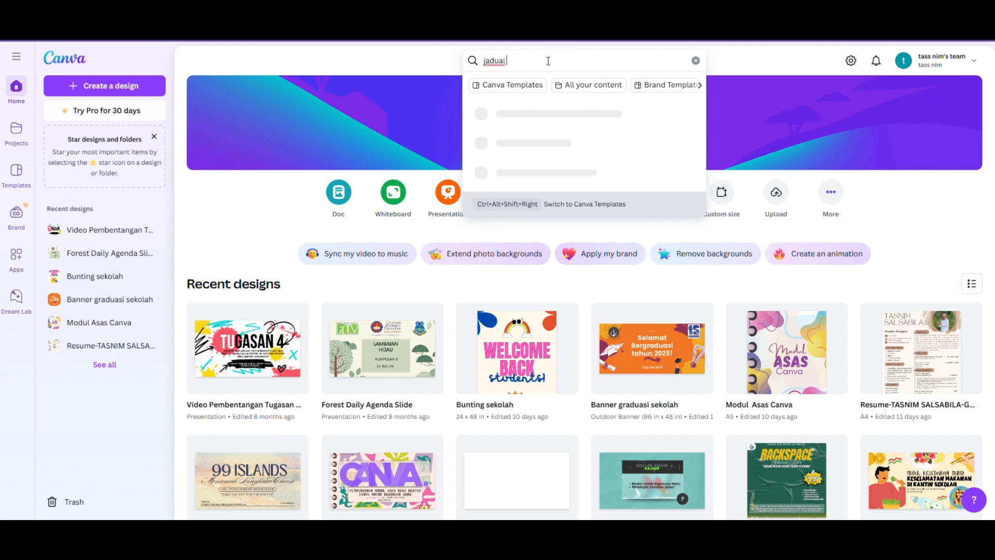
text( kelas)
key(Return)
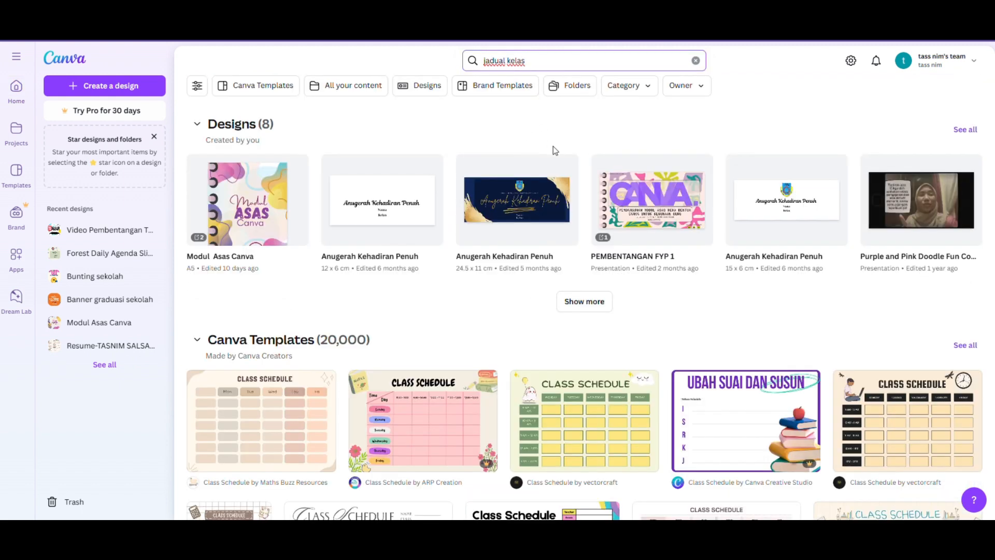
Browse the class schedule templates in the search results to compare their layouts and styles.
scroll(471, 305, down, 2)
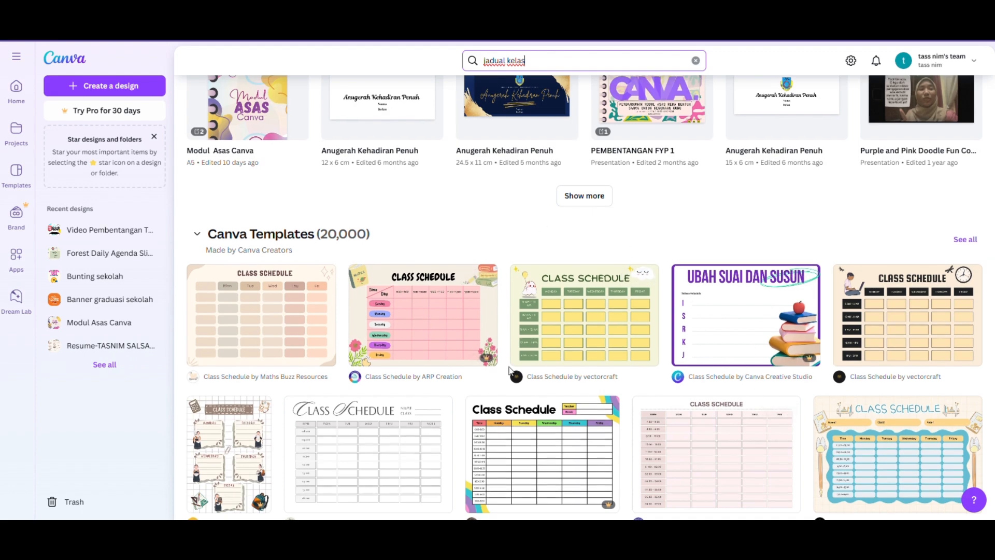
scroll(521, 280, down, 3)
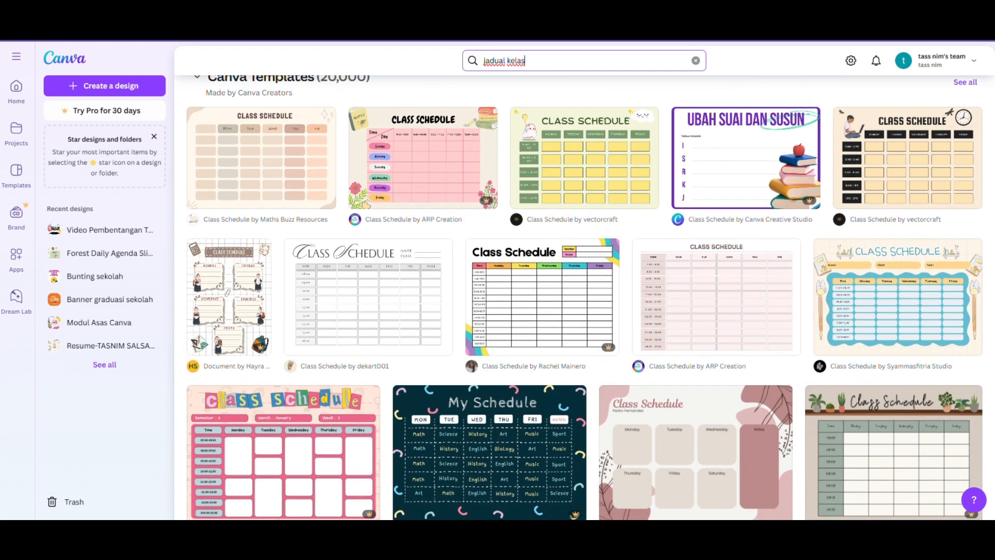
scroll(584, 298, down, 5)
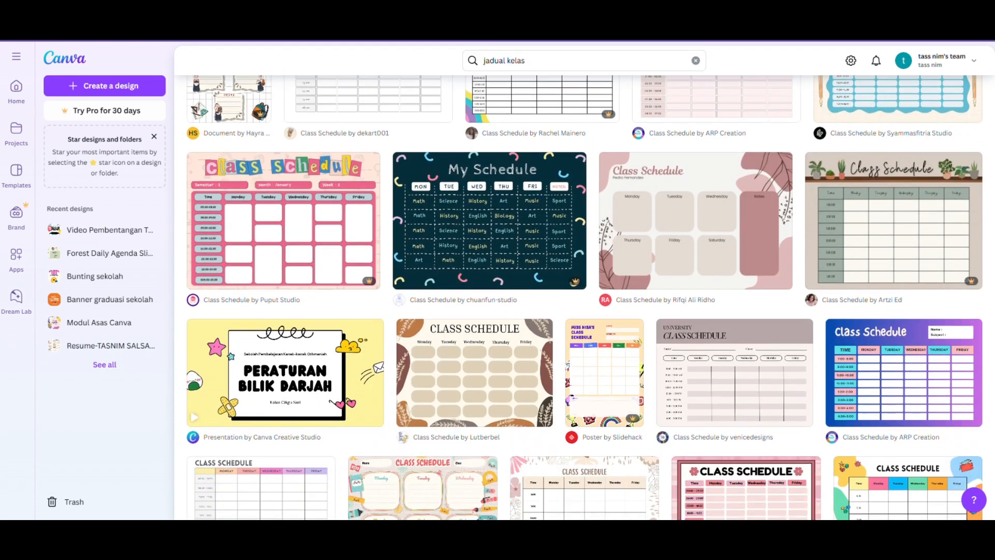
scroll(584, 297, down, 10)
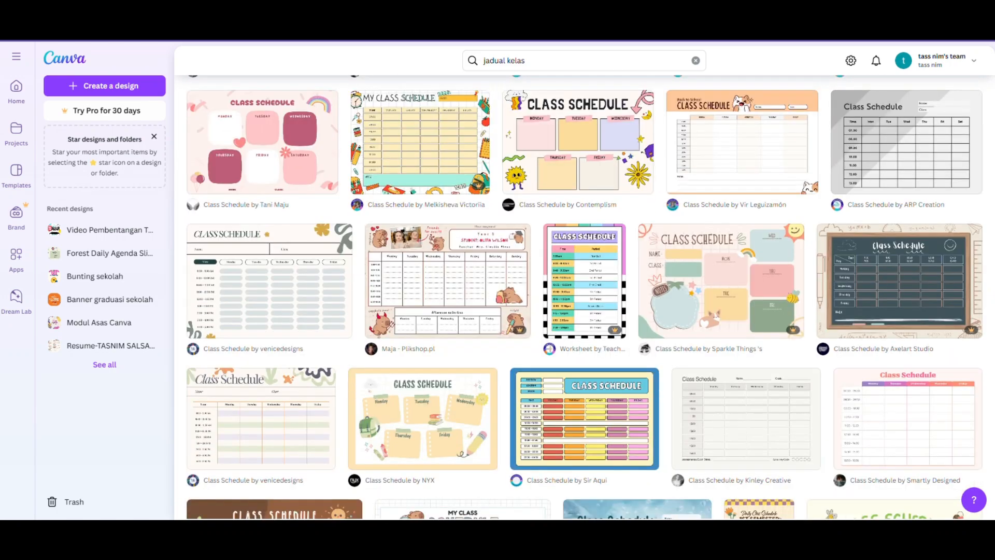
scroll(584, 297, down, 4)
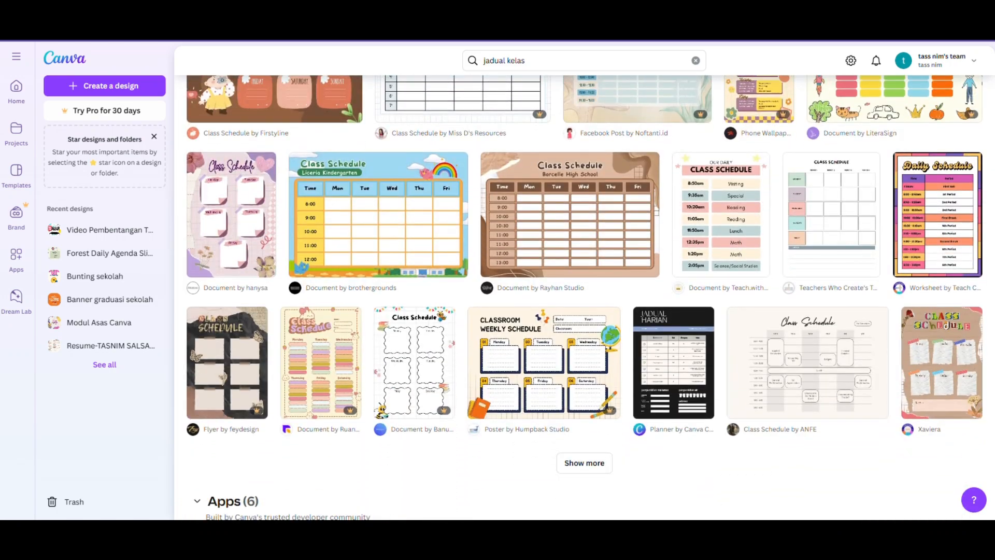
scroll(991, 212, up, 10)
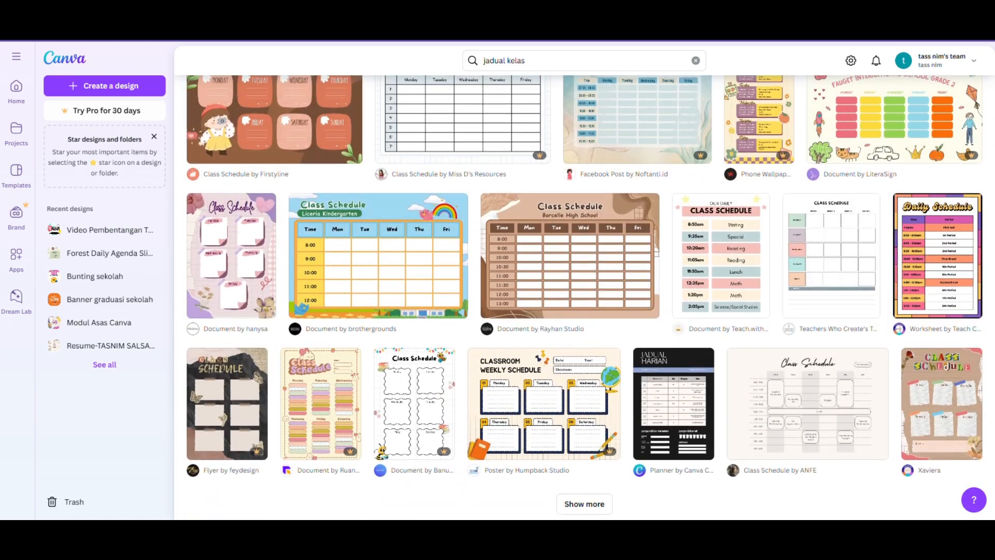
scroll(991, 213, up, 5)
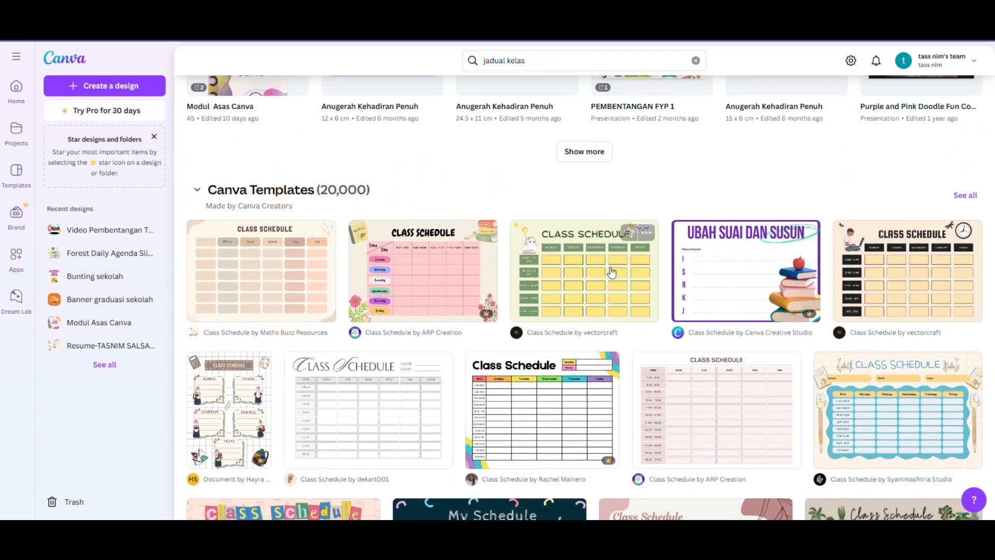
scroll(635, 314, down, 3)
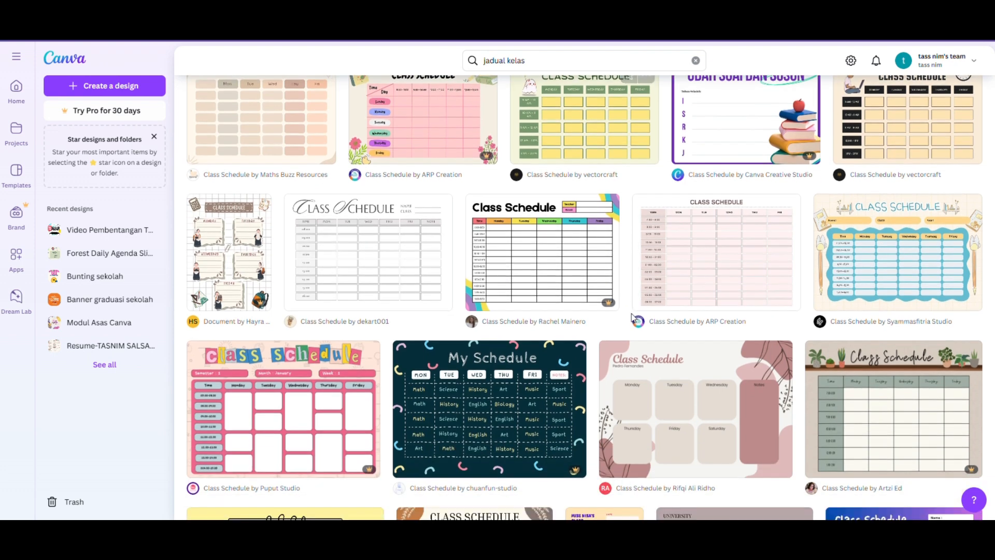
scroll(563, 282, up, 2)
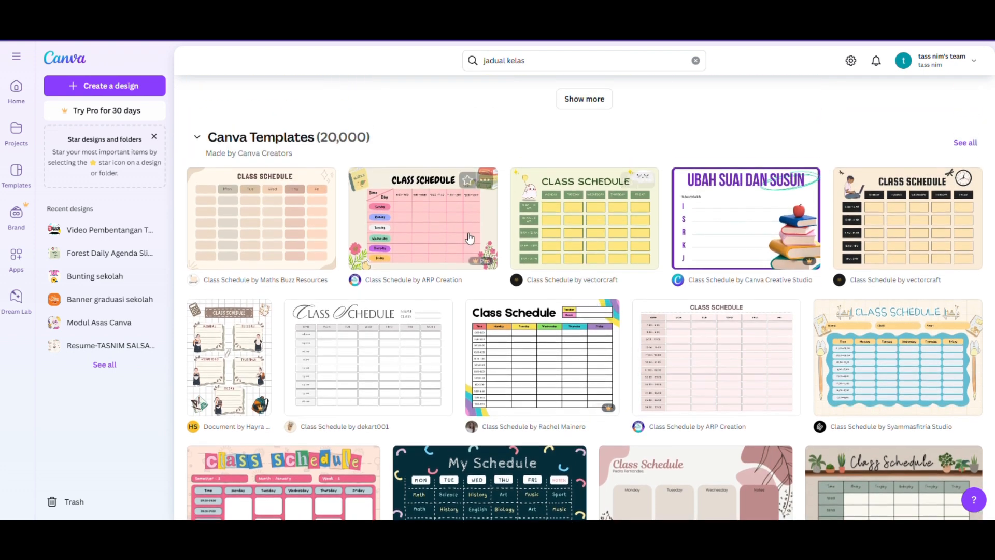
click(439, 207)
click(879, 62)
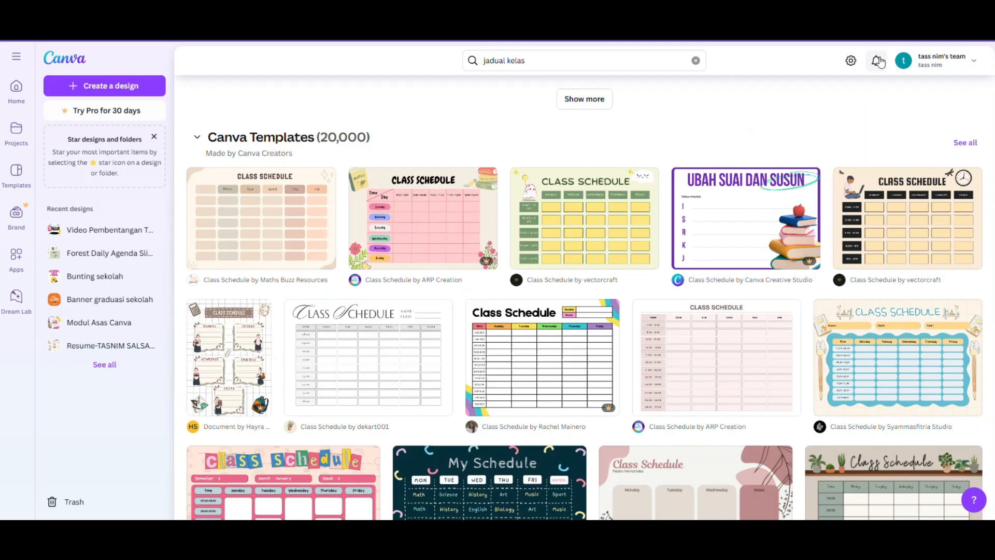
scroll(824, 280, down, 2)
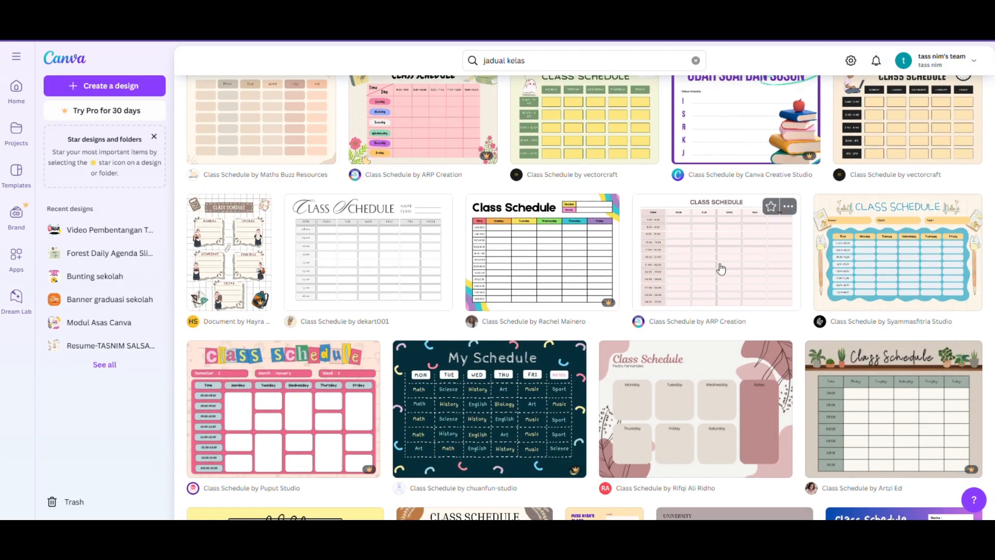
scroll(721, 268, down, 6)
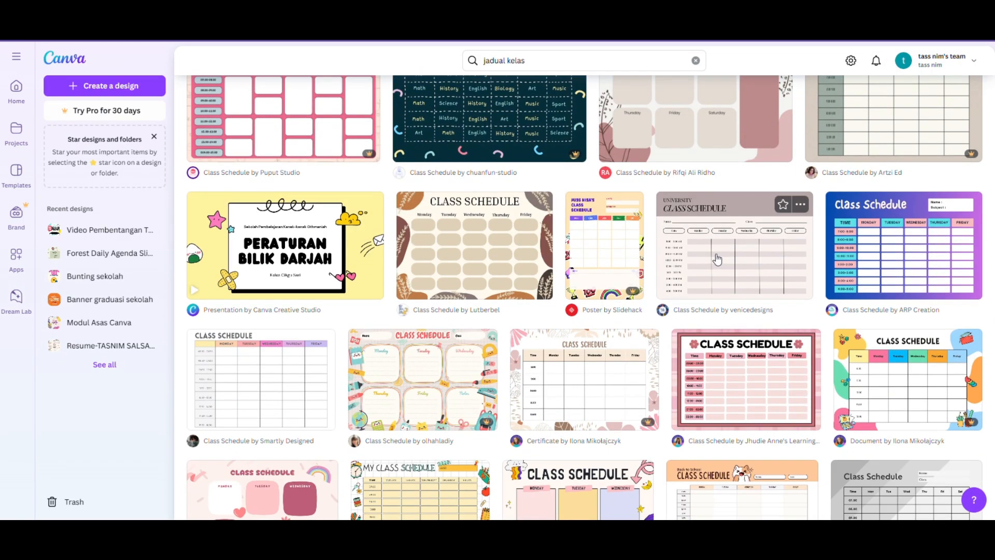
scroll(688, 333, down, 2)
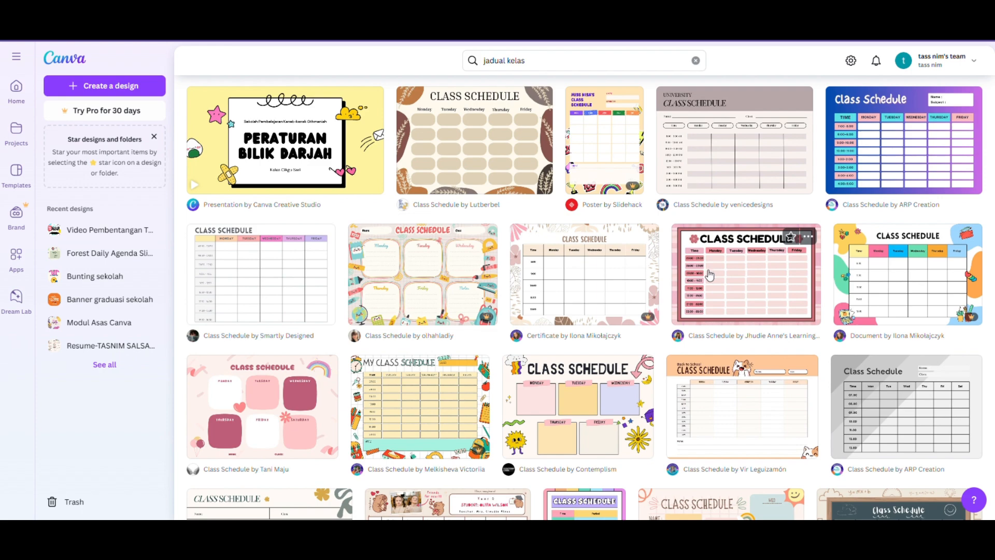
Open the Pink and White Cute Illustrative Floral Class Schedule template for customizing.
click(730, 275)
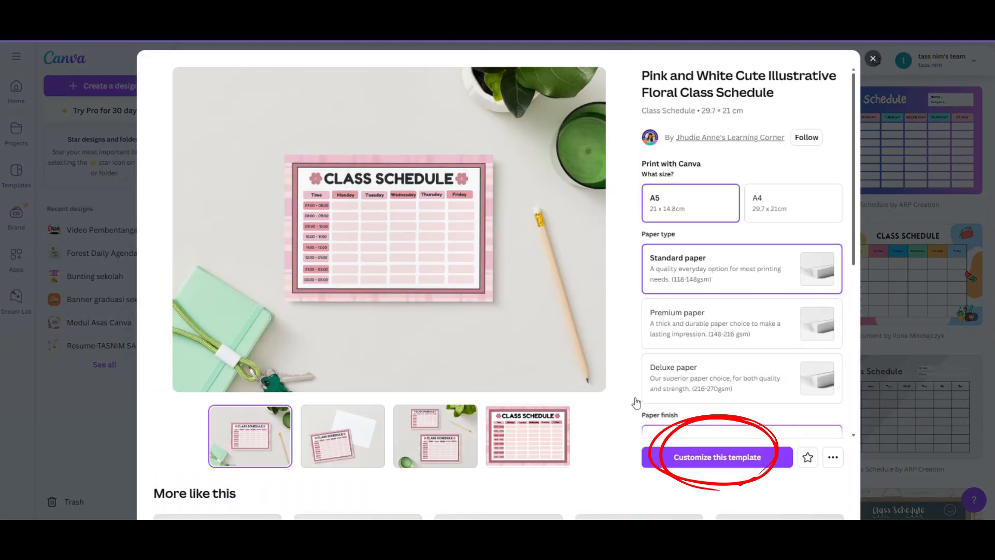
click(721, 463)
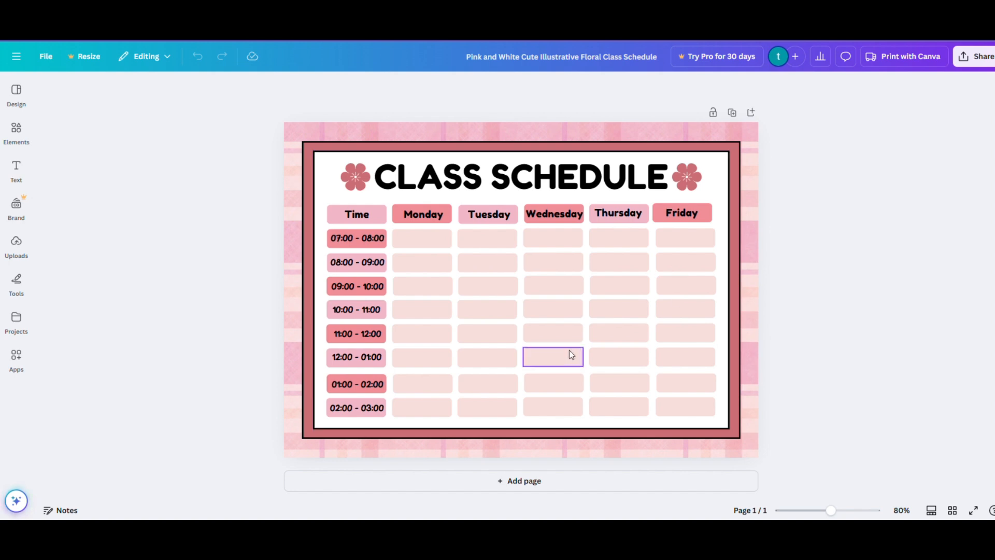
Add a default body text box to the class schedule page.
click(18, 236)
click(17, 169)
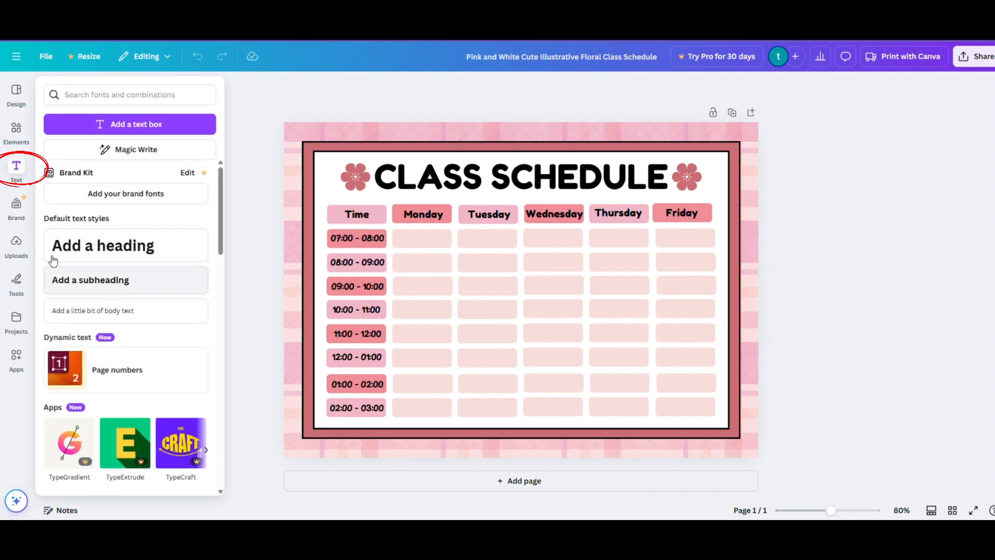
click(92, 311)
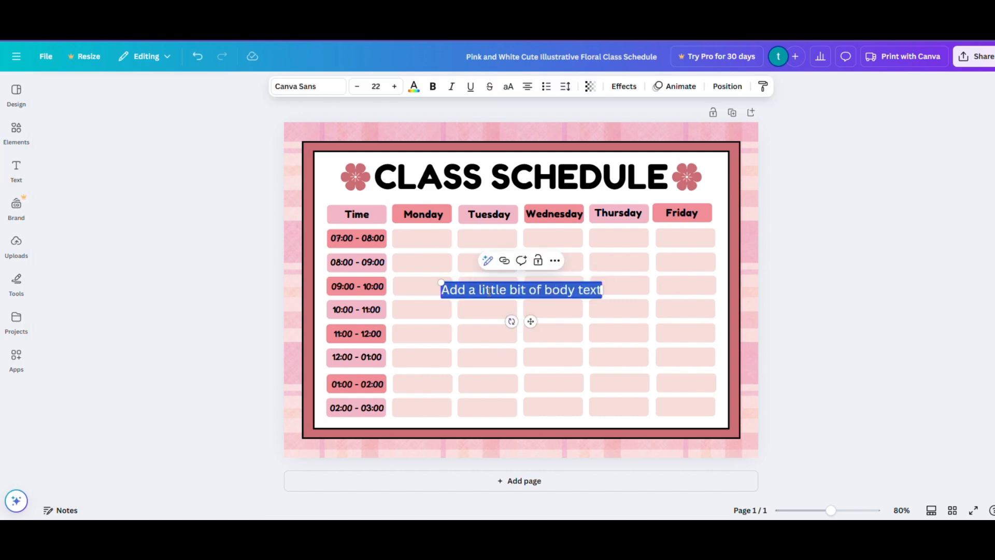
Shrink the new body text to size 8.8 and place it in the Monday 07:00 - 08:00 cell.
drag(532, 323, 484, 268)
drag(557, 236, 445, 236)
drag(444, 294, 441, 237)
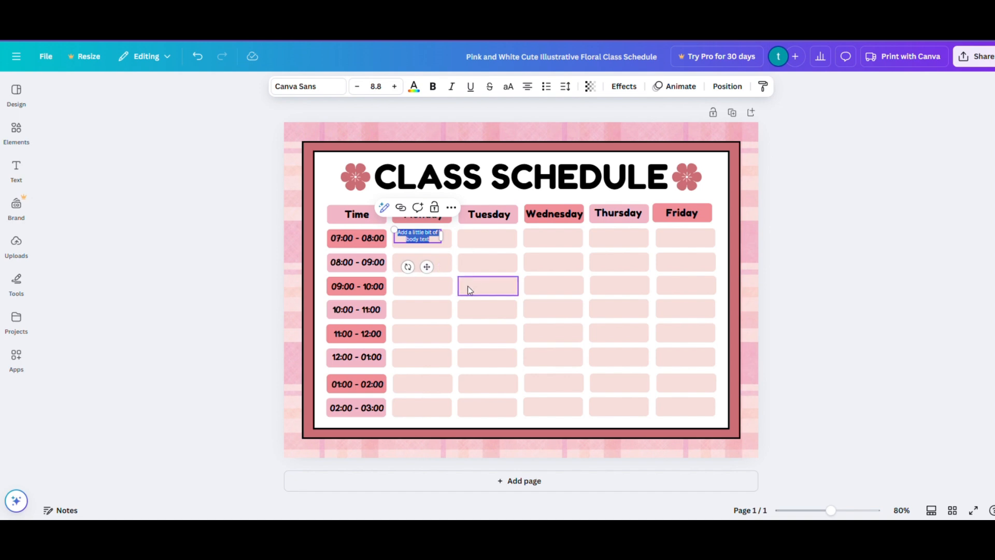
drag(427, 267, 429, 268)
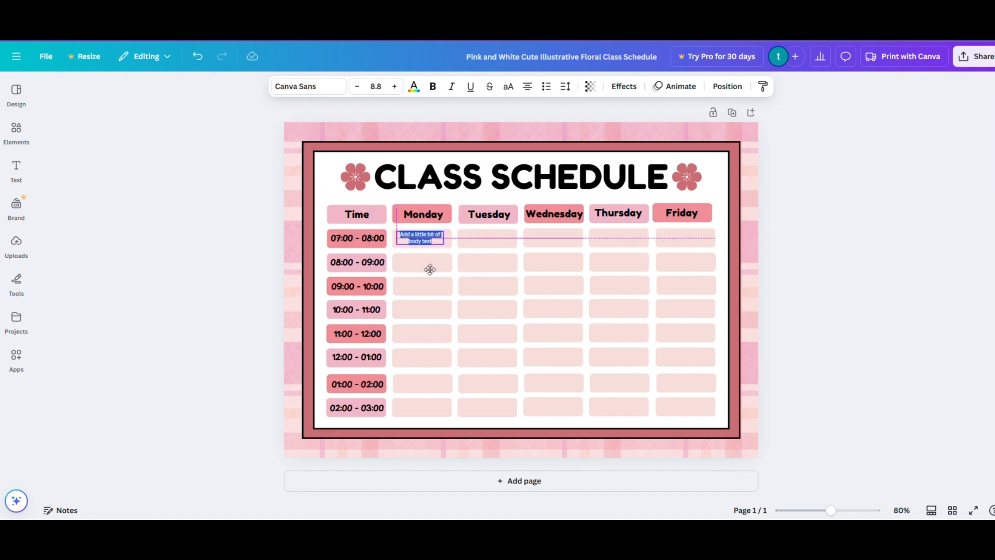
click(819, 246)
Replace the placeholder text in the Monday 07:00 - 08:00 cell with "PJK".
double_click(433, 239)
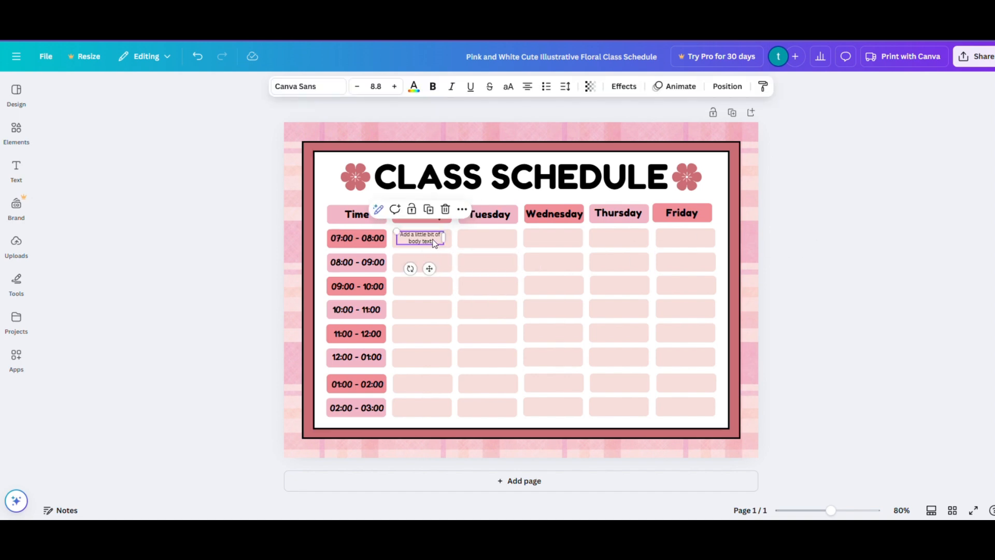
key(BackSpace)
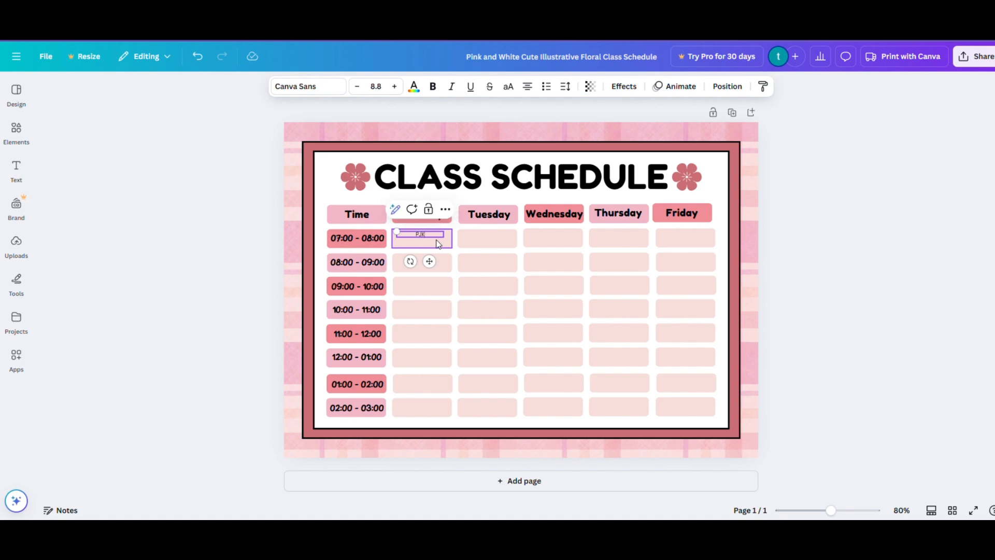
click(897, 234)
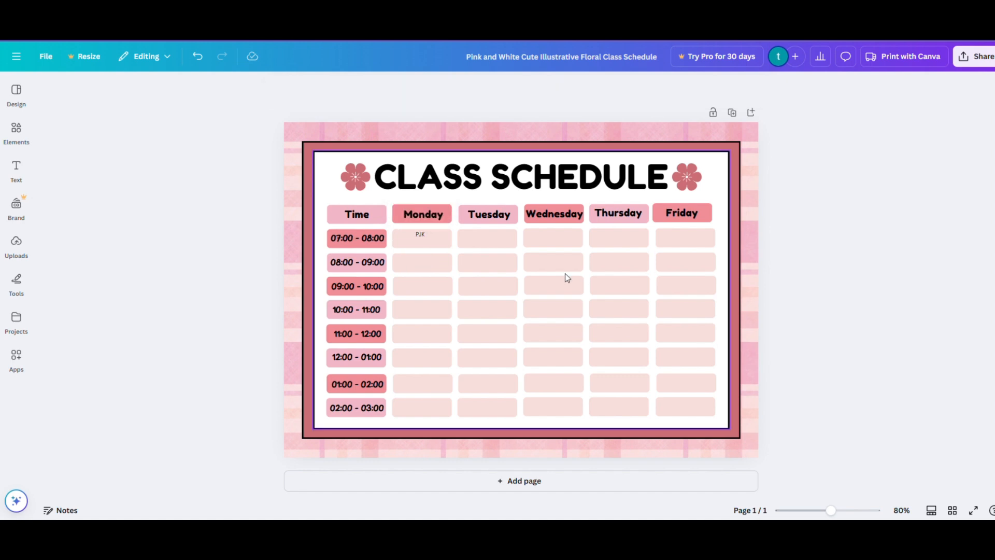
Enlarge the PJK text to font size 15.8 and centre it in its Monday 07:00 - 08:00 cell.
click(424, 235)
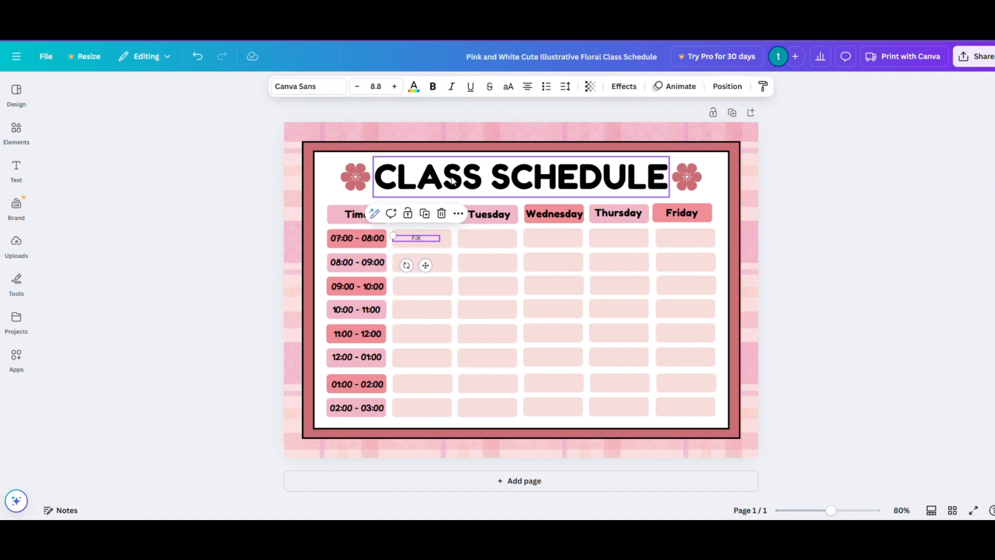
click(396, 87)
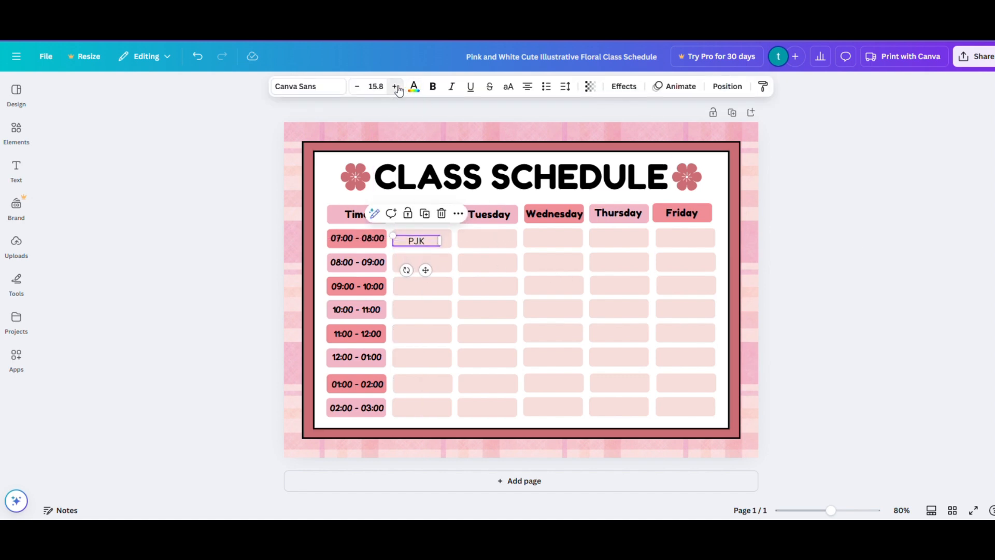
drag(421, 244, 428, 241)
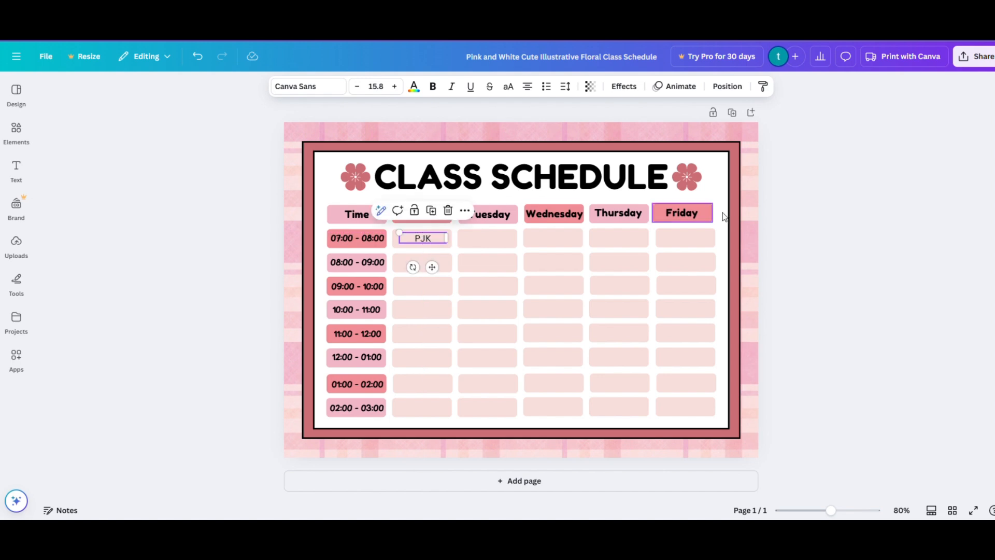
click(887, 224)
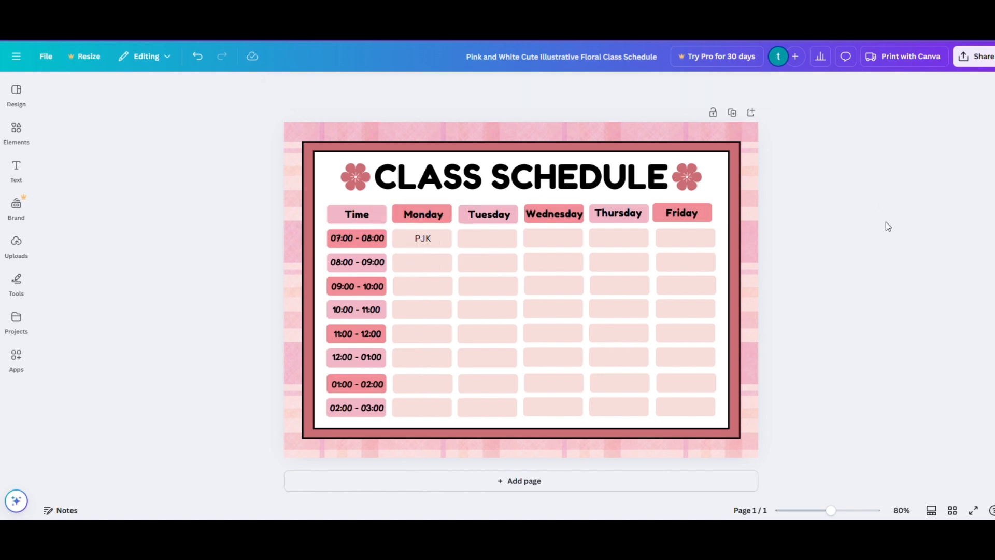
Duplicate the PJK text and place the copy centred in the Monday 08:00 - 09:00 cell.
click(434, 241)
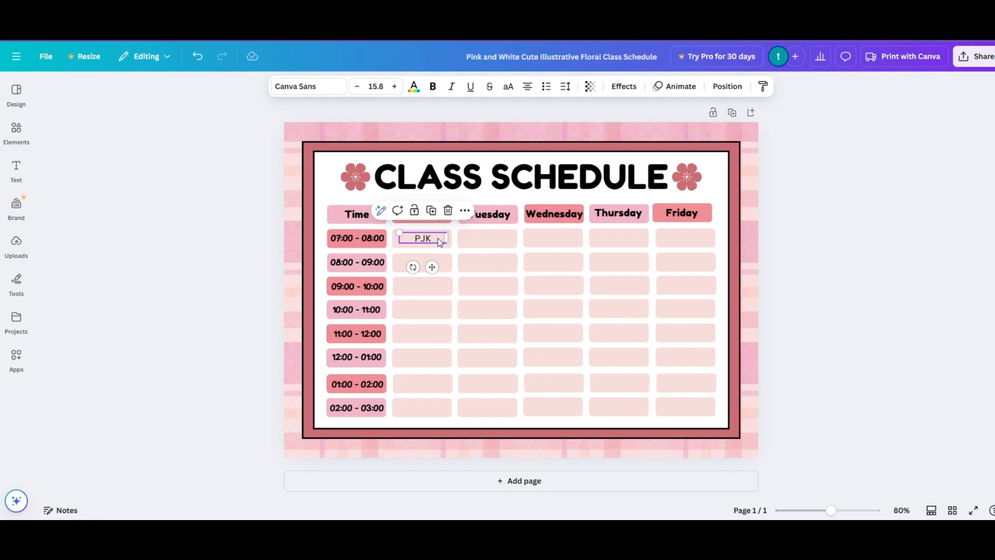
click(443, 259)
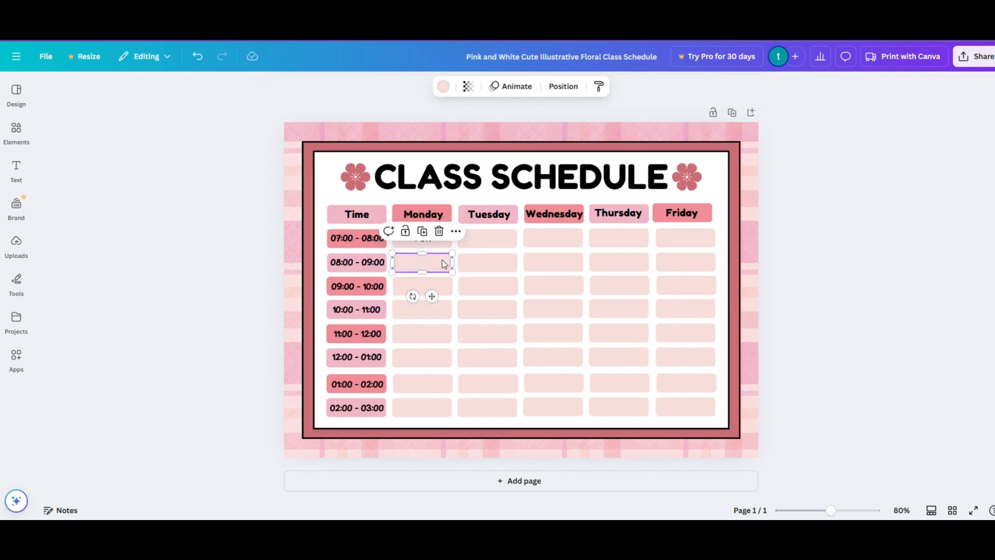
key(ctrl+v)
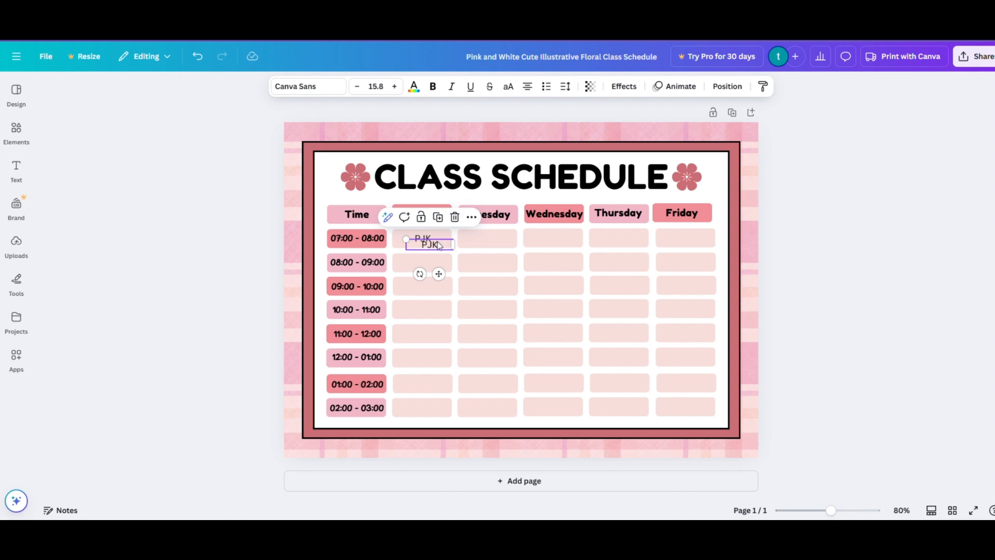
drag(437, 248, 442, 268)
double_click(440, 262)
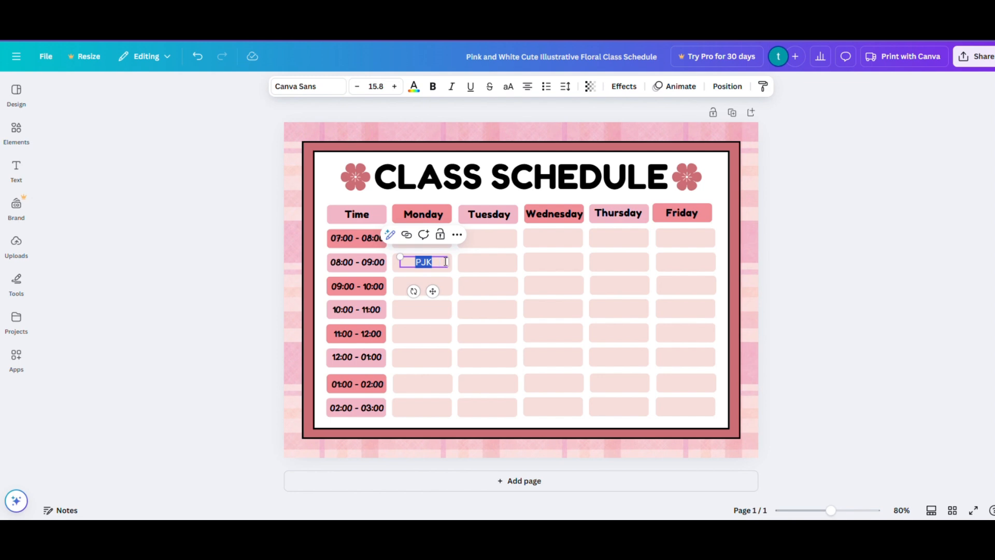
click(559, 265)
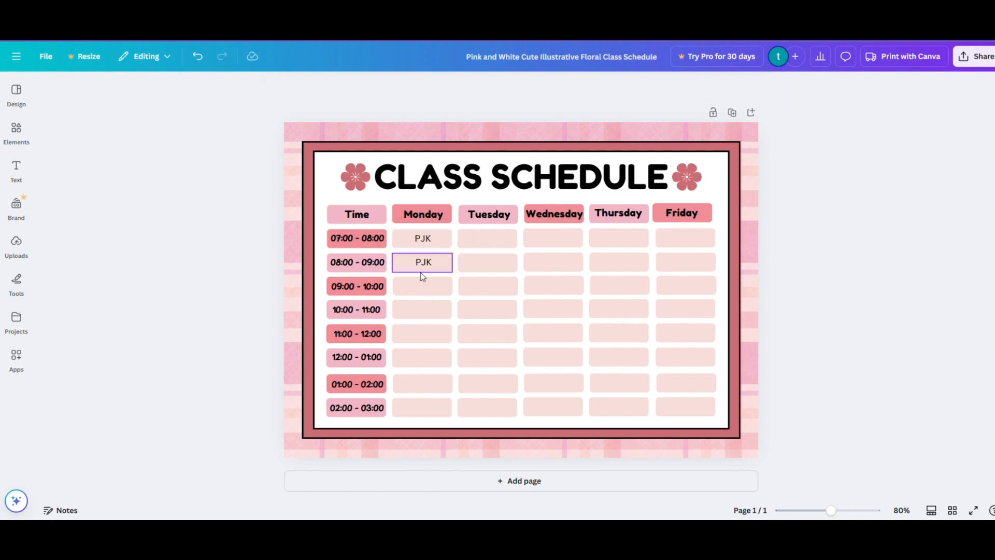
Move the lower PJK text to the Monday 10:00 - 11:00 cell and replace its wording with "BM".
drag(424, 268, 426, 318)
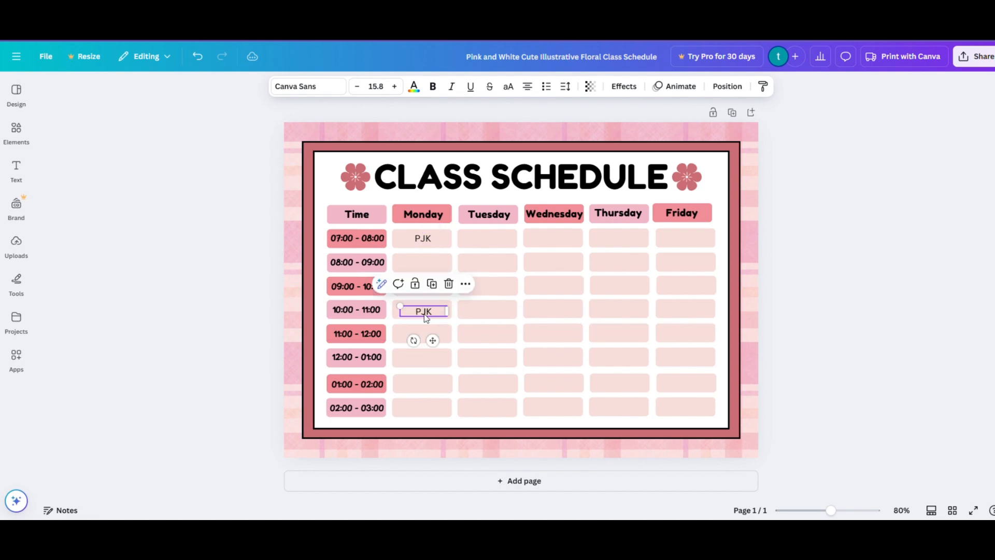
double_click(440, 315)
key(BackSpace)
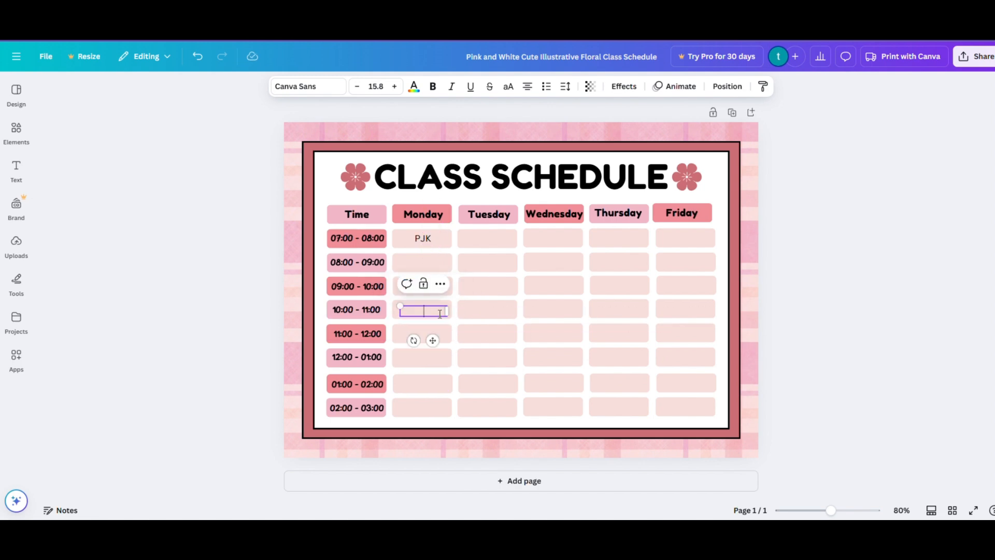
text(BM)
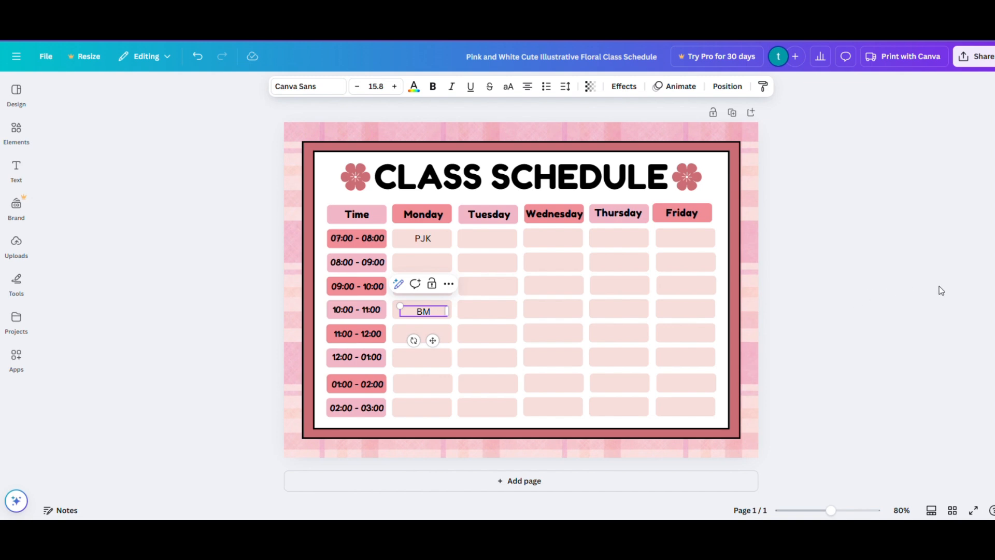
click(864, 289)
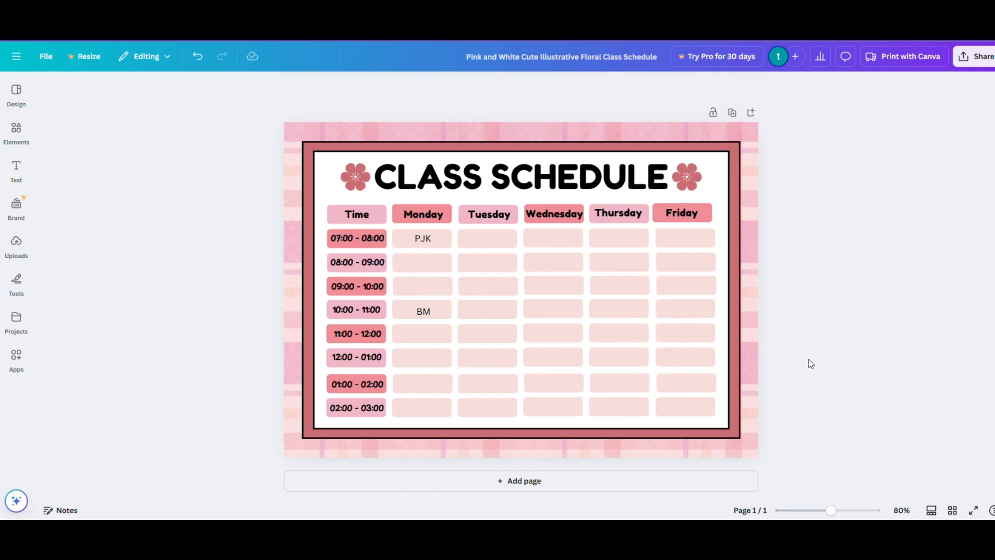
Nudge the BM text so it sits centred in the Monday 10:00 - 11:00 cell.
click(424, 311)
drag(423, 311, 417, 309)
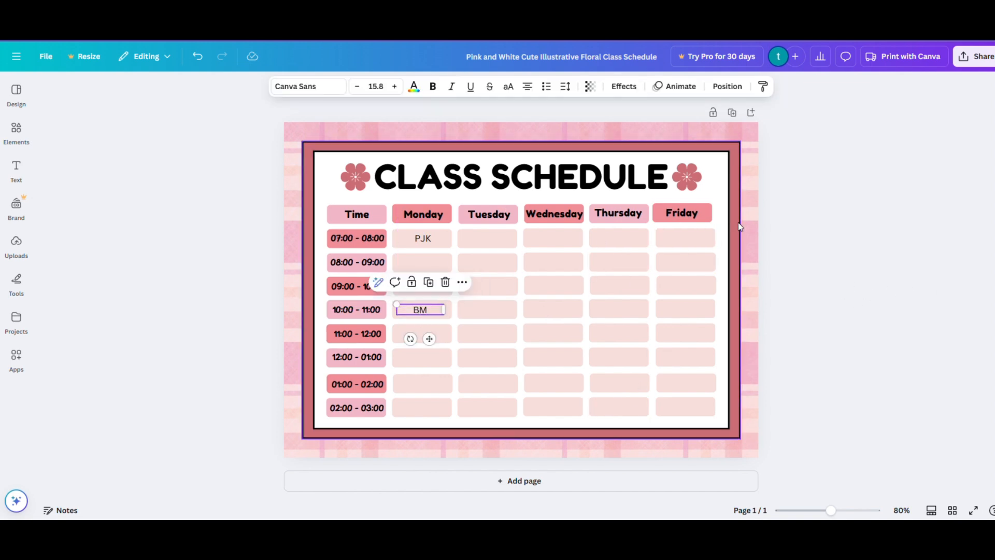
click(962, 262)
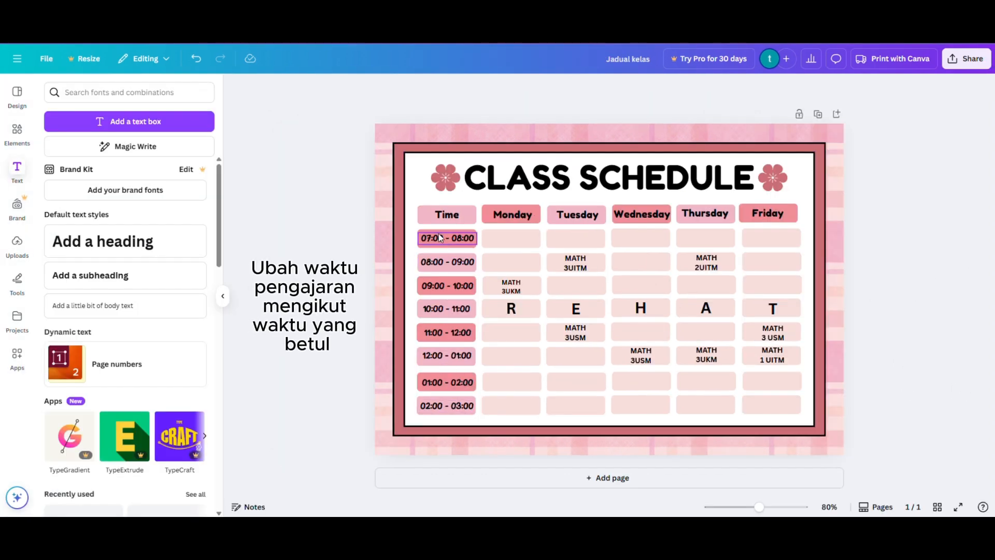
Set the first three time labels to 07:30 - 08:00, 08:00 - 09:30 and 09:00 - 10:30.
click(444, 239)
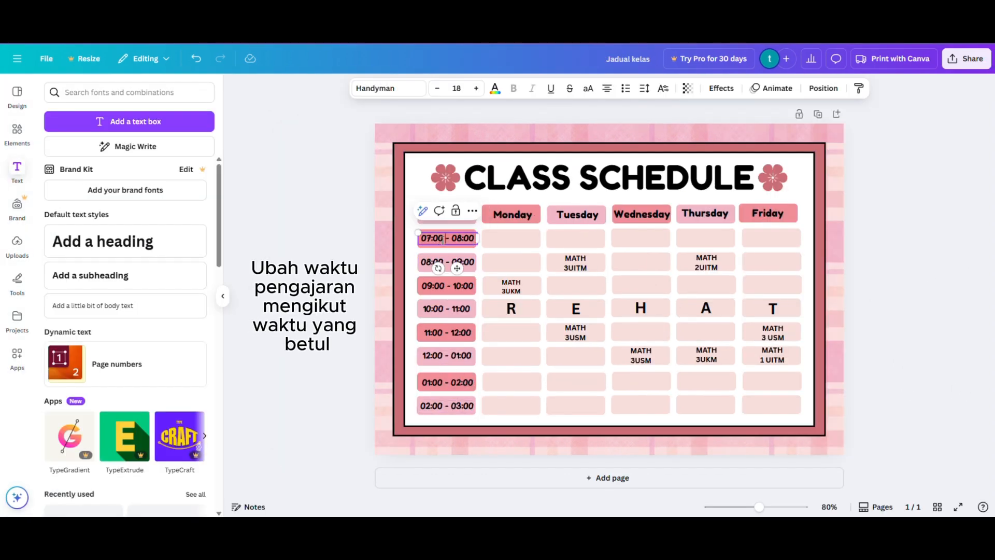
click(450, 262)
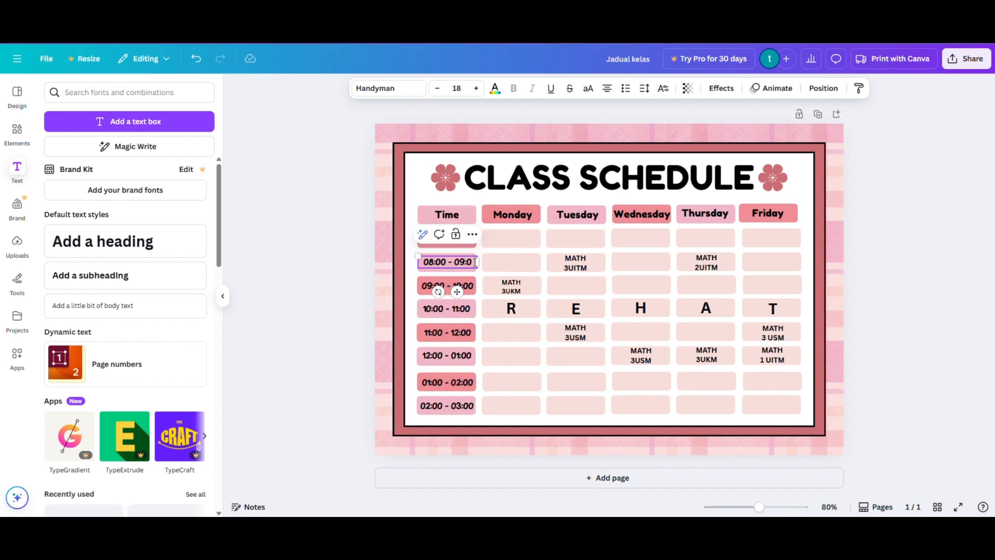
click(471, 288)
click(472, 290)
key(BackSpace)
key(BackSpace)
text(30)
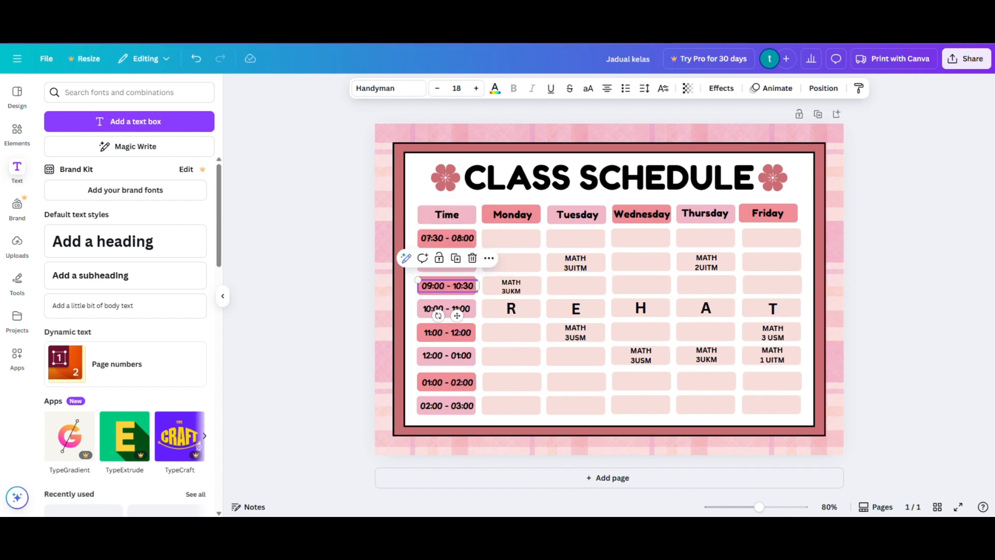
Set the fourth and fifth time labels to 10:00 - 10:30 and 11:00 - 11:30.
click(475, 308)
click(476, 308)
key(BackSpace)
key(BackSpace)
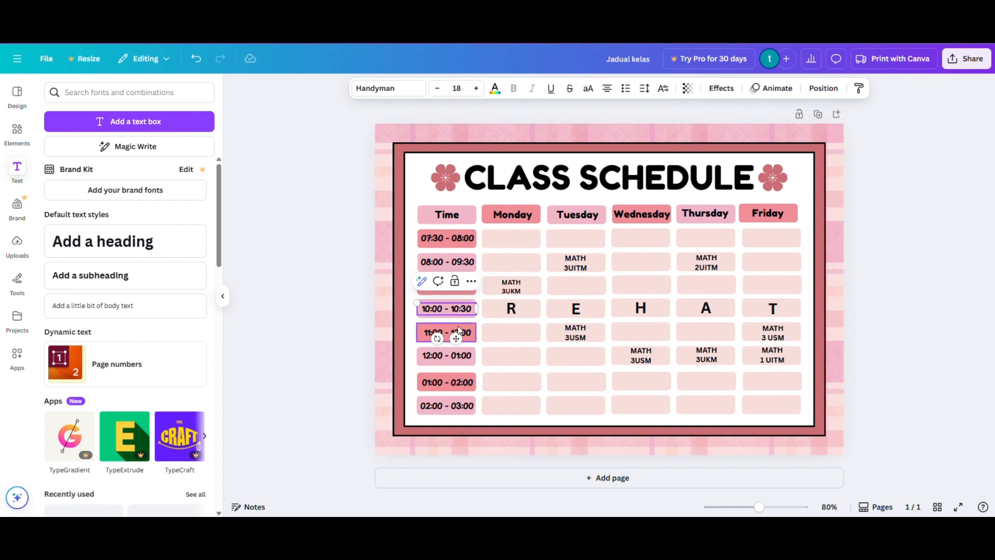
click(475, 334)
click(476, 334)
key(BackSpace)
key(BackSpace)
key(BackSpace)
key(BackSpace)
text(12:00 - 0)
Set the end time of the sixth time label so it reads 12:00 - 12:30.
click(467, 358)
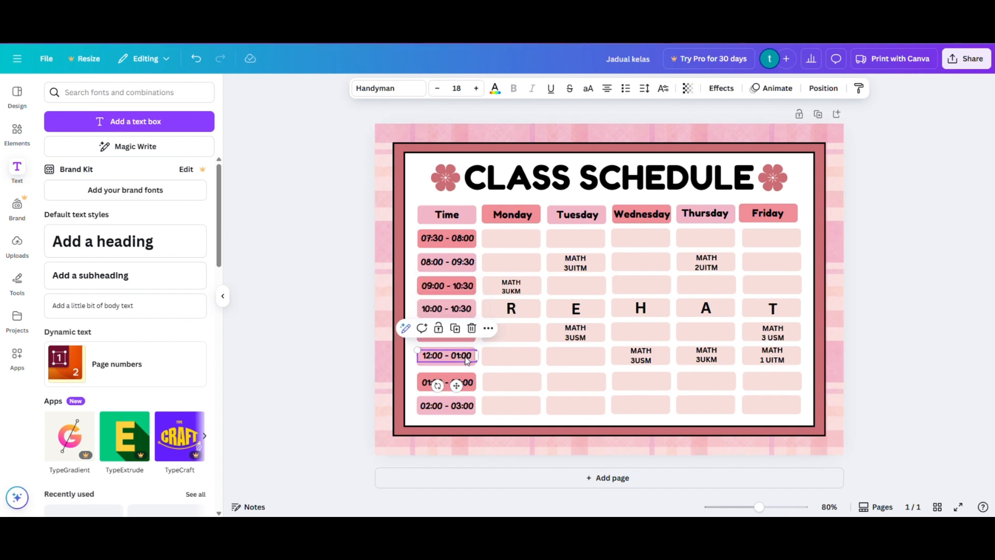
click(468, 357)
key(BackSpace)
key(BackSpace)
key(BackSpace)
key(BackSpace)
key(BackSpace)
text(12)
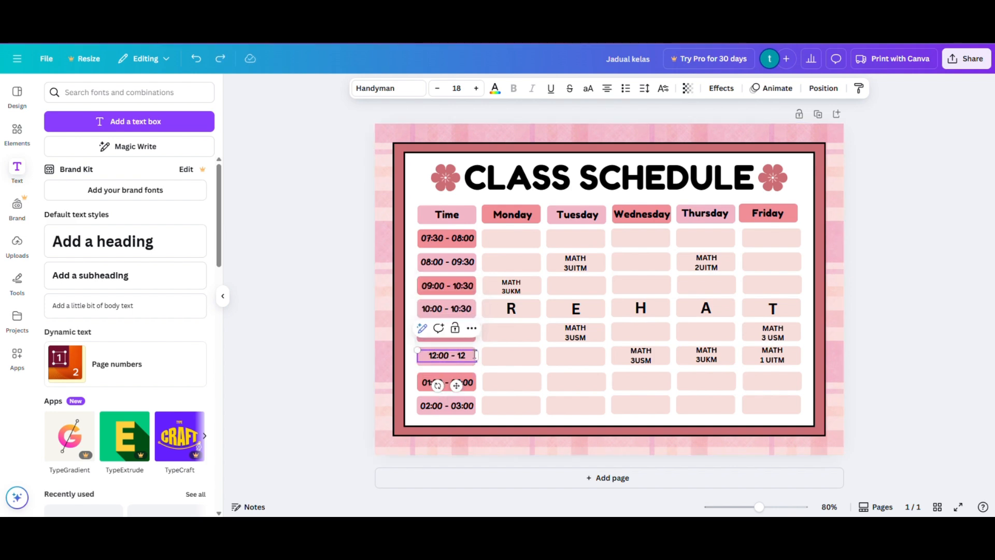
text(:30)
Change the seventh time label in the Time column to 01:00 - 01:30.
click(473, 384)
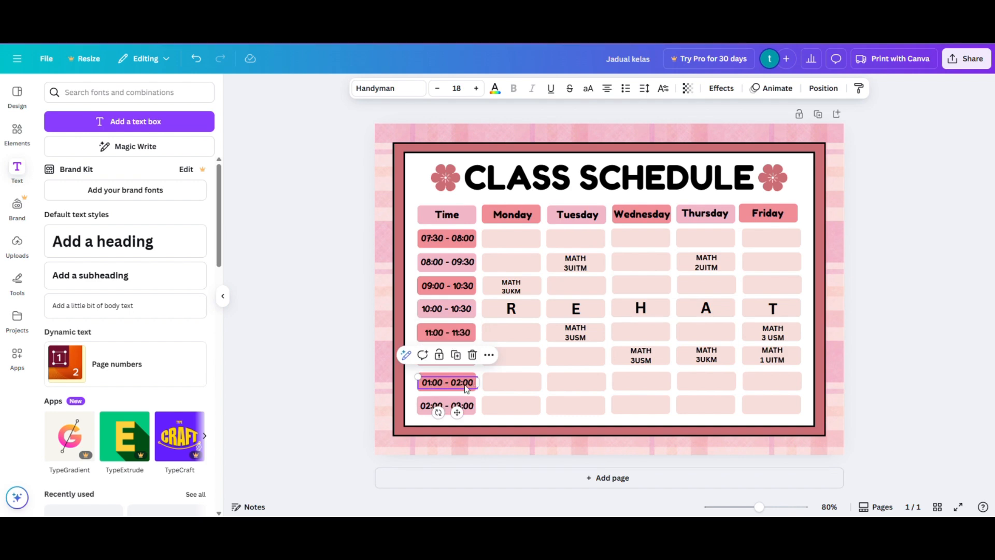
click(470, 382)
click(471, 406)
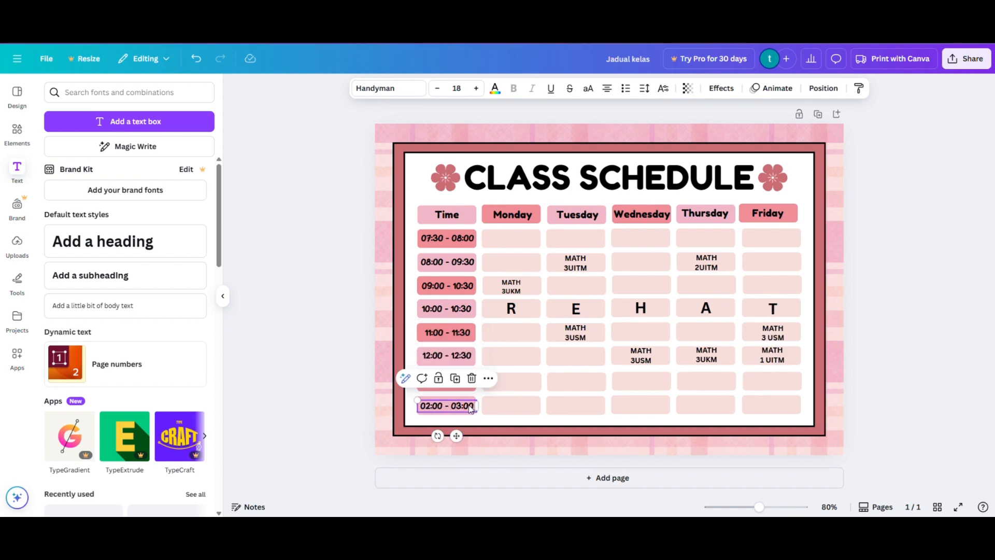
click(461, 394)
double_click(430, 408)
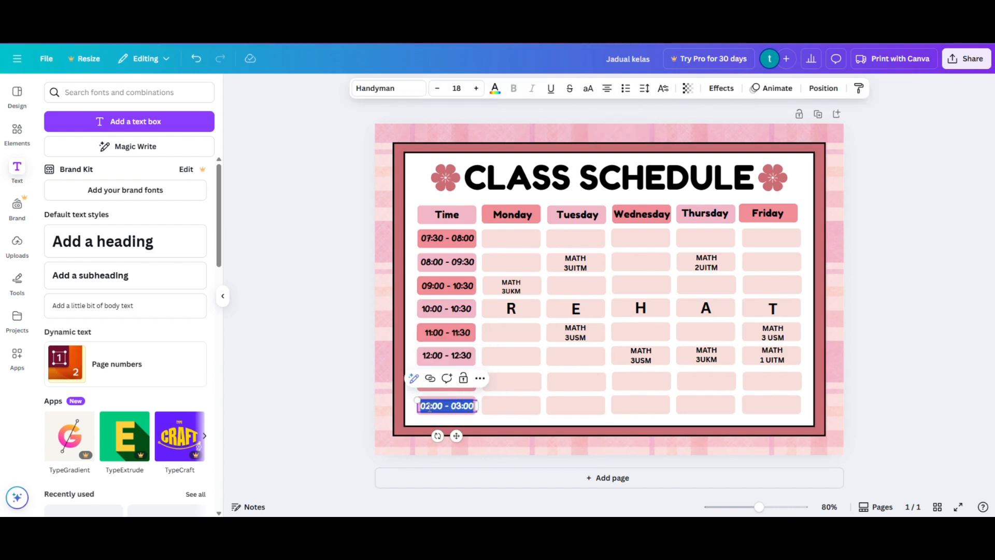
click(463, 360)
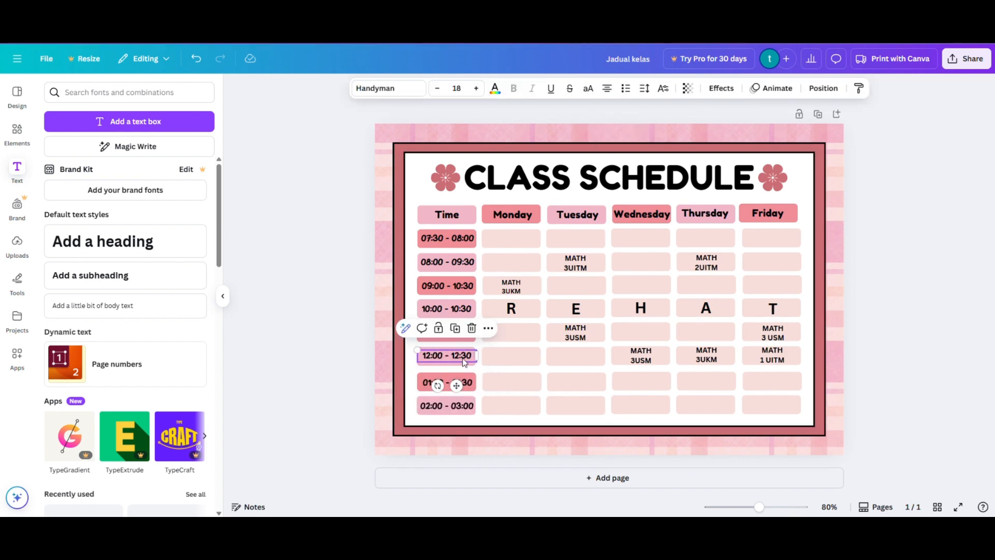
Correct the time labels from the second row down to 08:00 - 08:30, 09:00 - 9:30, 9:30 - 10:00 and half-hour slots through 11:30 - 12:00.
click(458, 261)
click(463, 288)
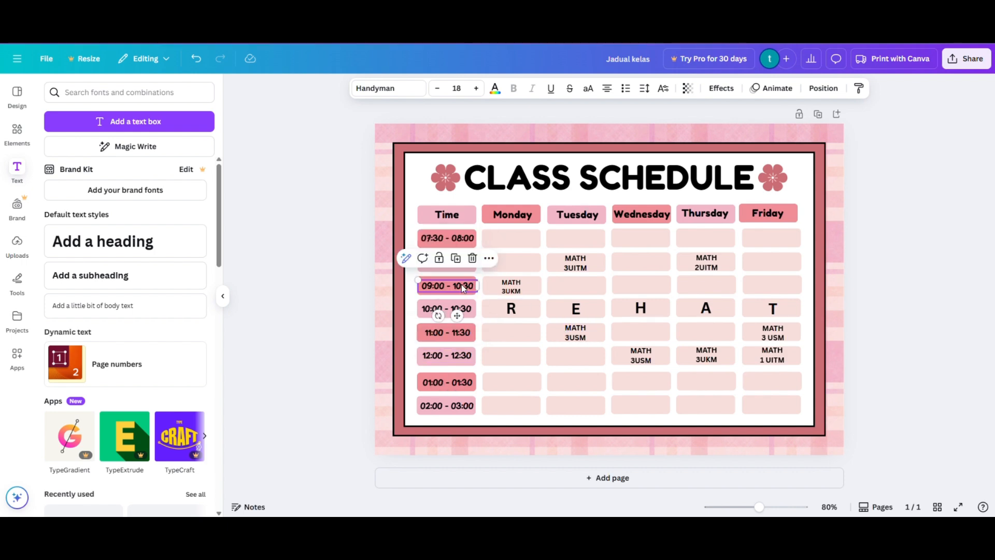
double_click(458, 288)
text(9)
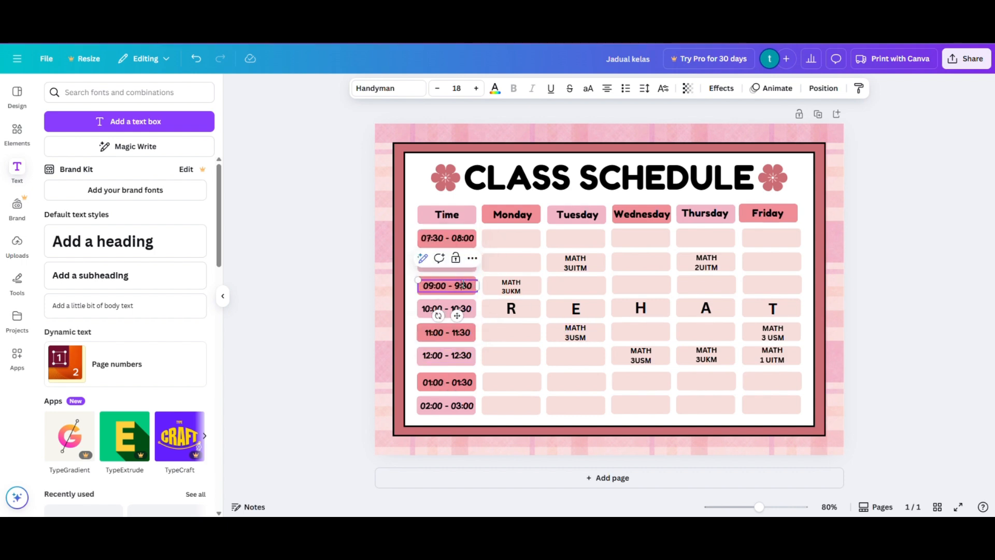
click(462, 310)
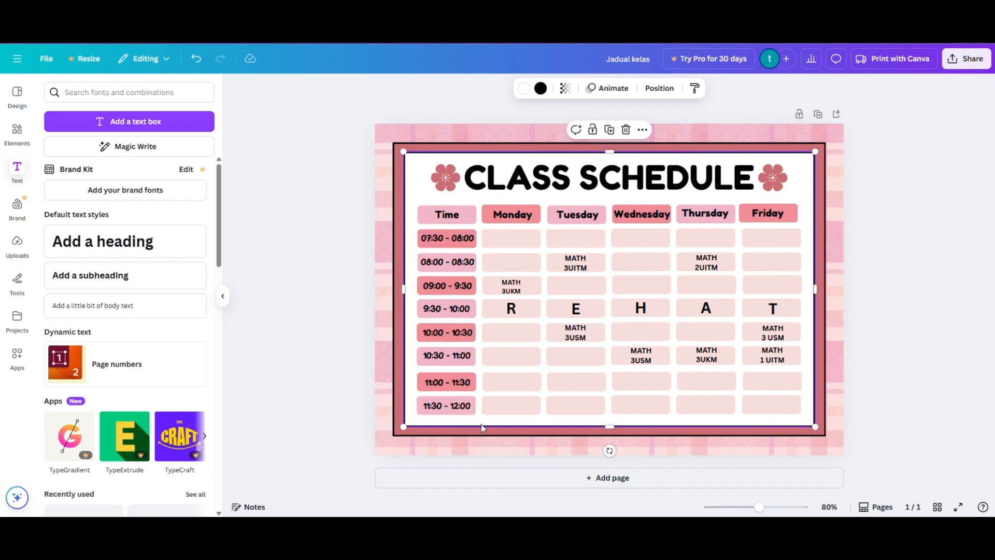
Select the whole timetable grid, scale it down and stretch it back to full width, freeing space below the last row.
right_click(818, 421)
click(850, 478)
click(808, 418)
drag(410, 200, 719, 367)
drag(718, 286, 799, 288)
click(695, 391)
Duplicate the 11:00 - 11:30 time cell and place the copy directly below the 11:30 - 12:00 cell.
click(469, 362)
click(472, 345)
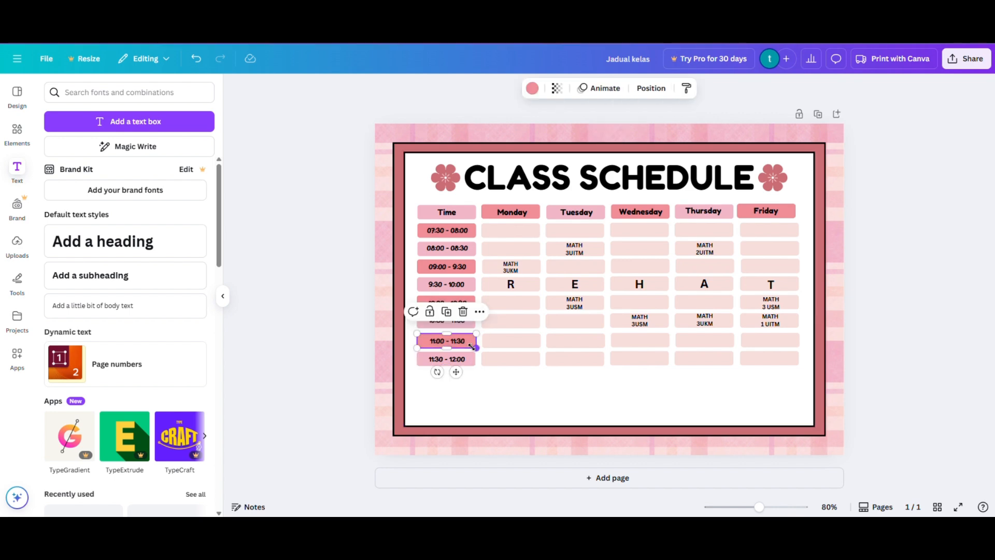
key(ctrl+d)
click(480, 358)
drag(471, 349, 467, 375)
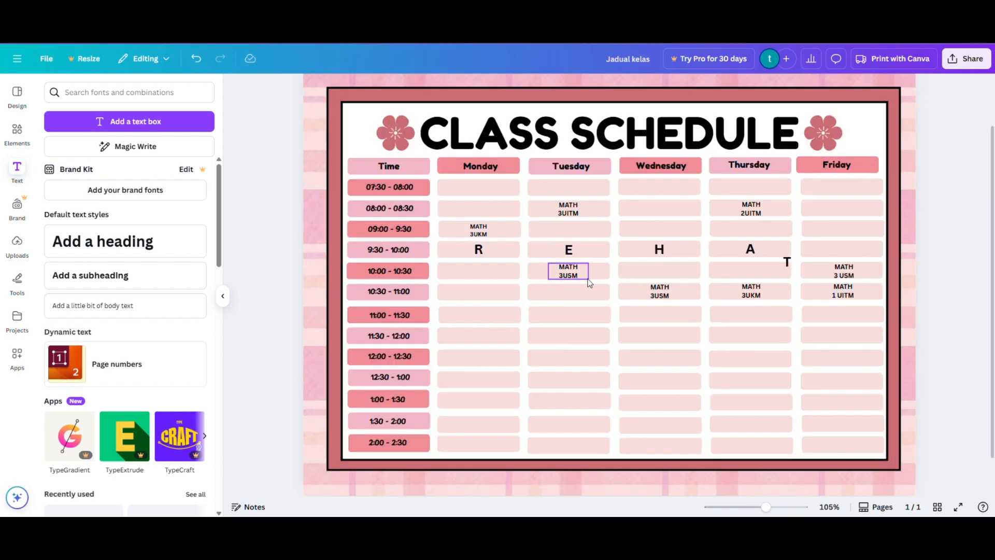
Place MATH 3USM in Tuesday's 11:00 - 11:30 and 11:30 - 12:00 cells, and copy Wednesday's MATH 3USM into its 11:00 - 11:30 cell.
drag(567, 272, 570, 339)
key(ctrl+d)
click(661, 294)
key(ctrl+d)
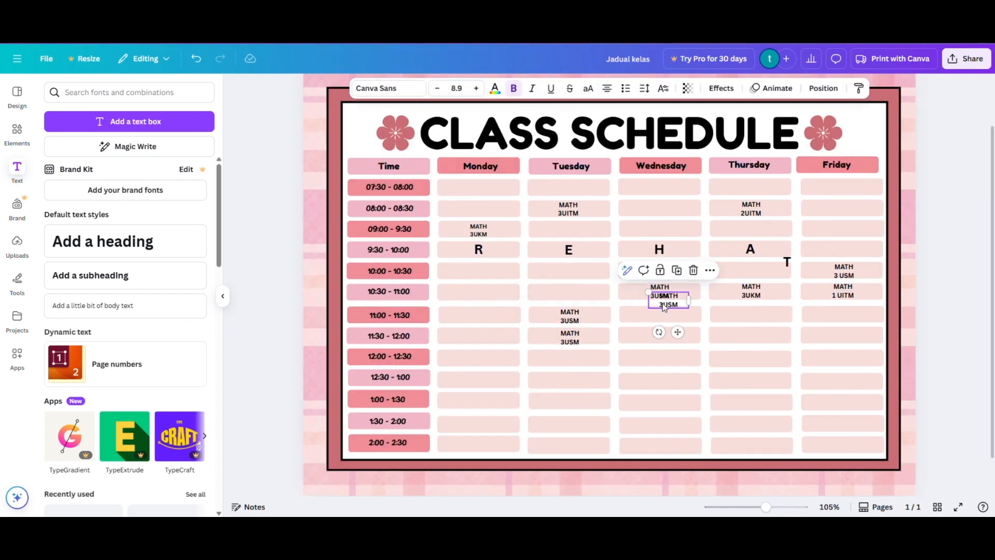
drag(666, 303, 658, 315)
Duplicate the Tuesday MATH 3UITM entry and place the copy in the Tuesday 09:00 - 9:30 cell.
click(570, 213)
key(ctrl+d)
drag(574, 222, 569, 234)
Copy Monday's MATH 3UKM entry into its 08:00 - 08:30 cell and, changed to MATH 3USM, into its 10:30 - 11:00 and 11:00 - 11:30 cells.
click(478, 230)
key(ctrl+d)
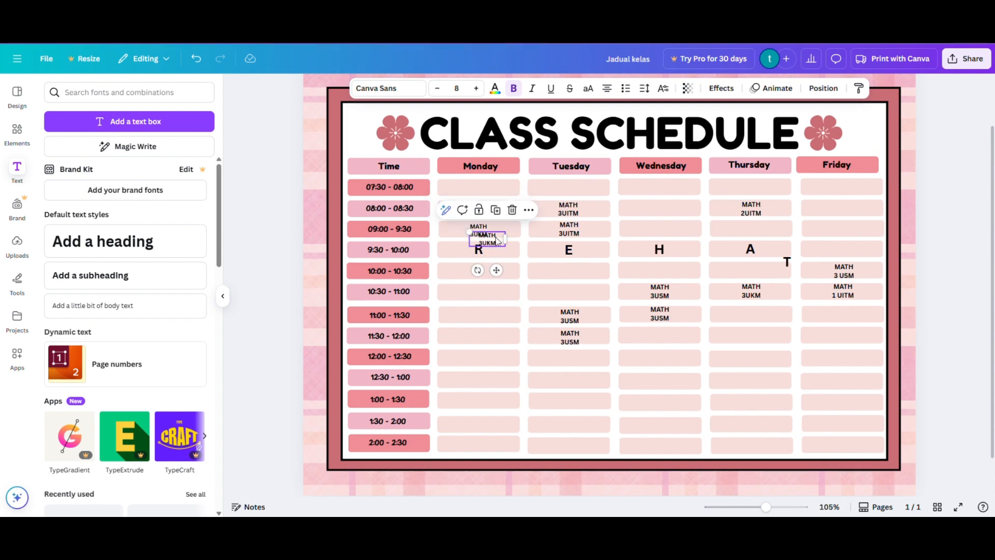
drag(480, 231, 476, 296)
key(ctrl+d)
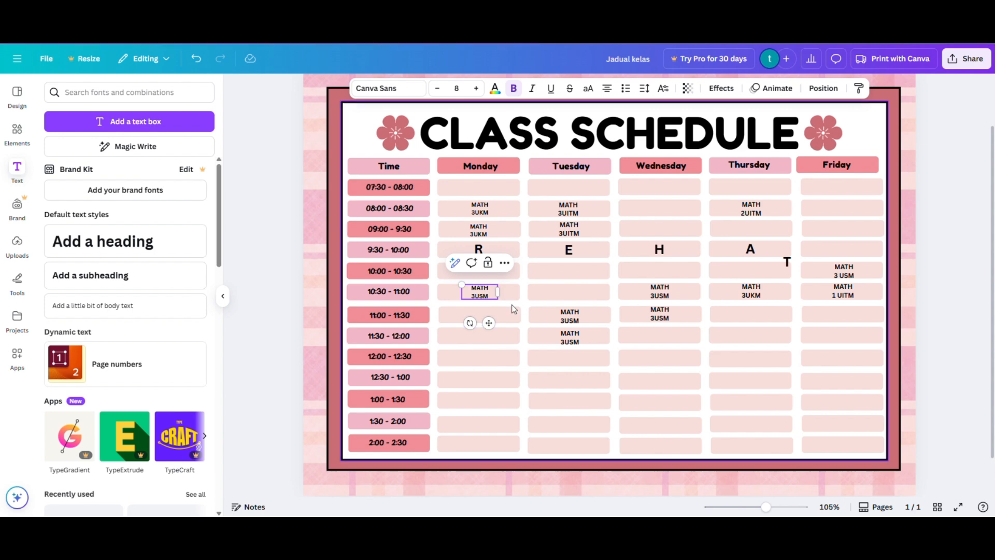
key(ctrl+d)
drag(484, 299, 477, 317)
Replace the class code in the Tuesday 11:00 - 11:30 MATH entry with one starting "2UI".
click(565, 318)
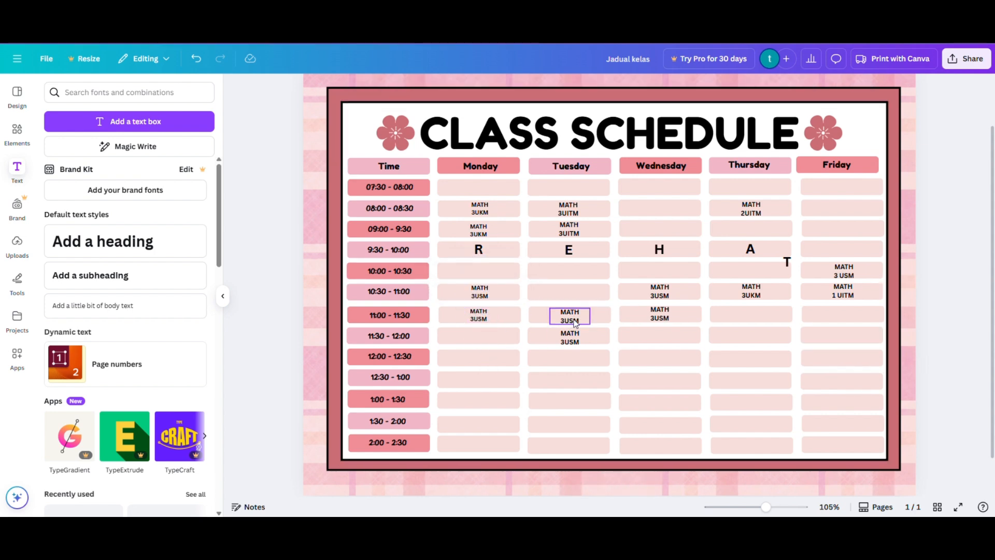
click(572, 323)
text(2UI)
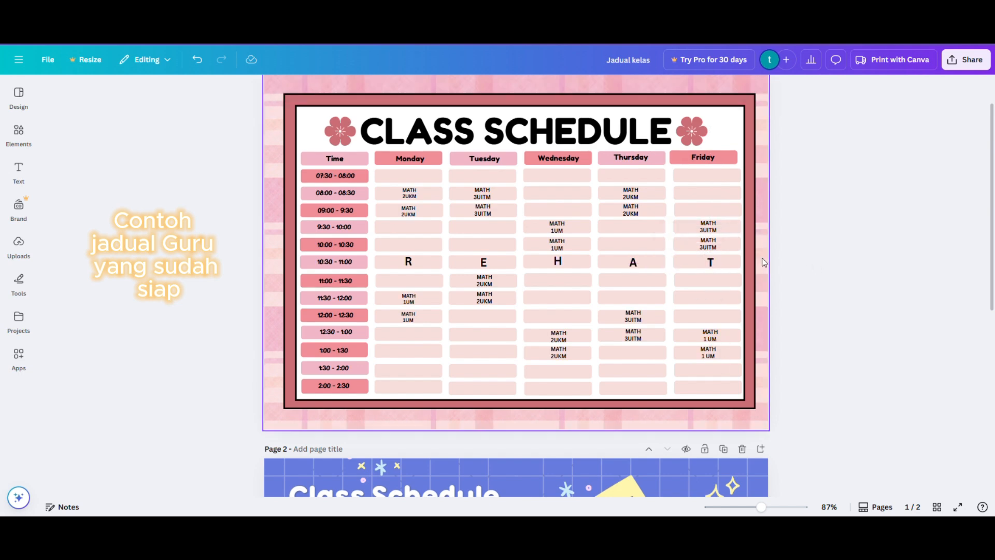
On the blue page 2 class schedule, fill in the month as 5 and the year as 2025.
scroll(760, 261, down, 1)
scroll(750, 244, down, 6)
double_click(327, 188)
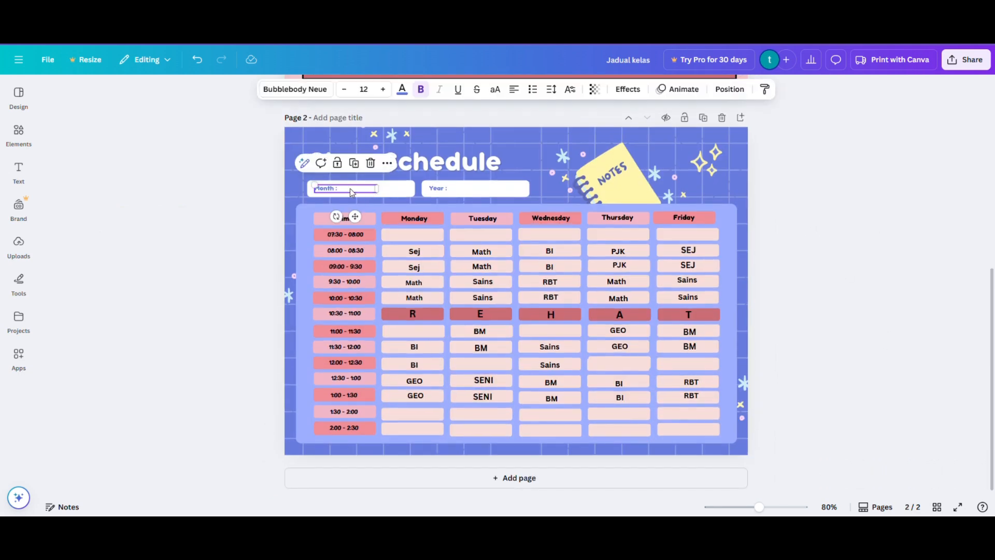
text(5)
double_click(469, 188)
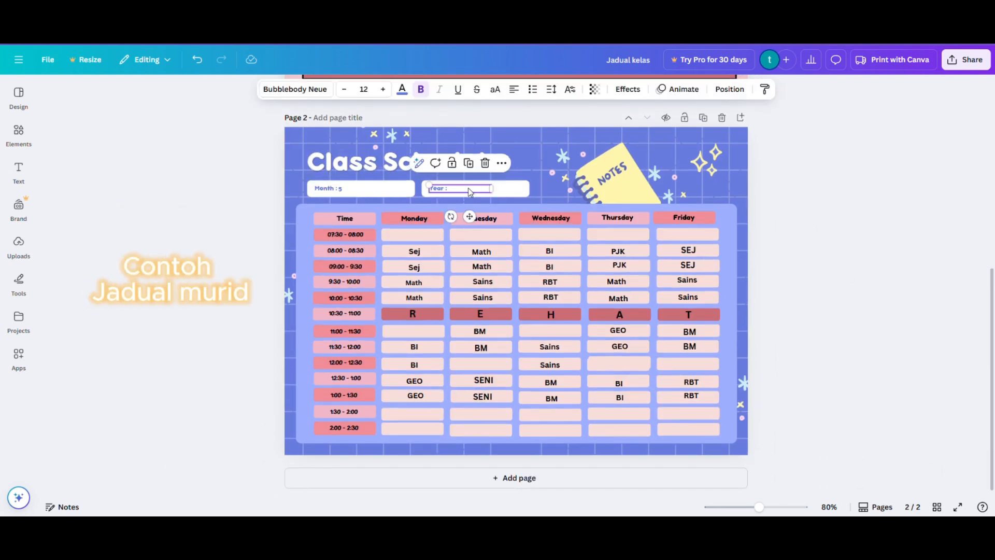
scroll(785, 291, down, 3)
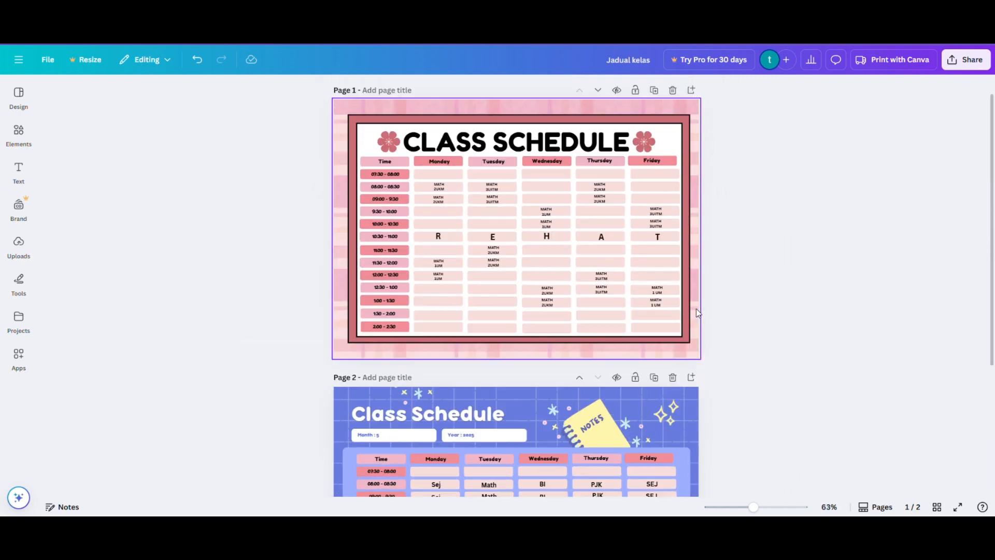